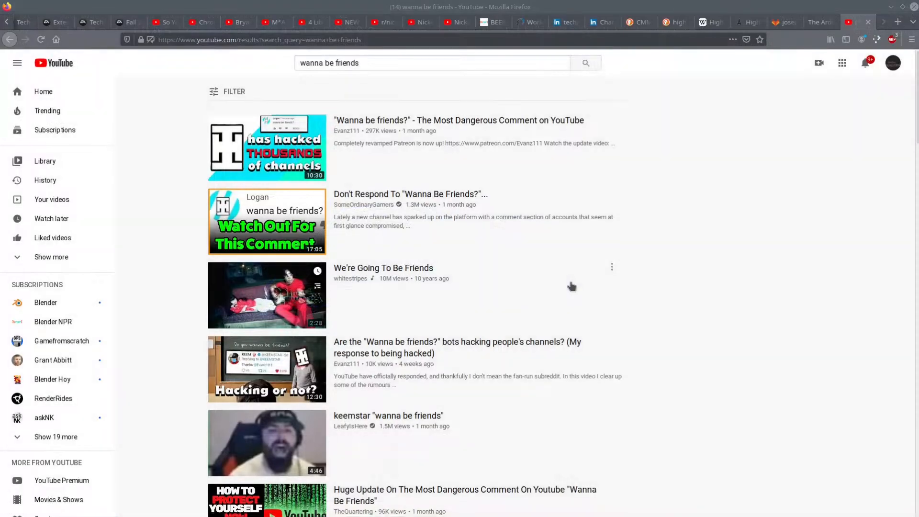
{"action": "scroll", "coordinate": [572, 286], "scroll_direction": "down", "scroll_amount": 5}
{"action": "scroll", "coordinate": [571, 286], "scroll_direction": "down", "scroll_amount": 5}
{"action": "scroll", "coordinate": [572, 286], "scroll_direction": "down", "scroll_amount": 5}
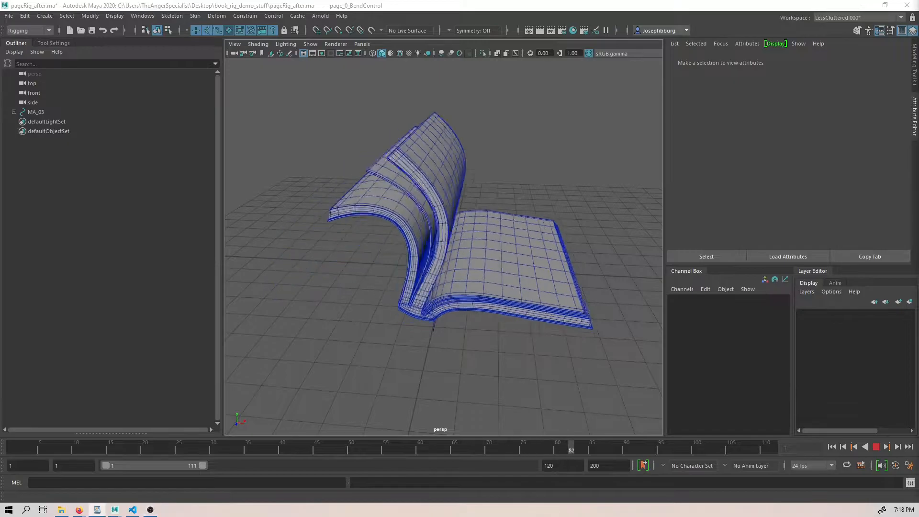
Stop the book animation playback at frame 79
{"action": "left_click", "coordinate": [565, 244]}
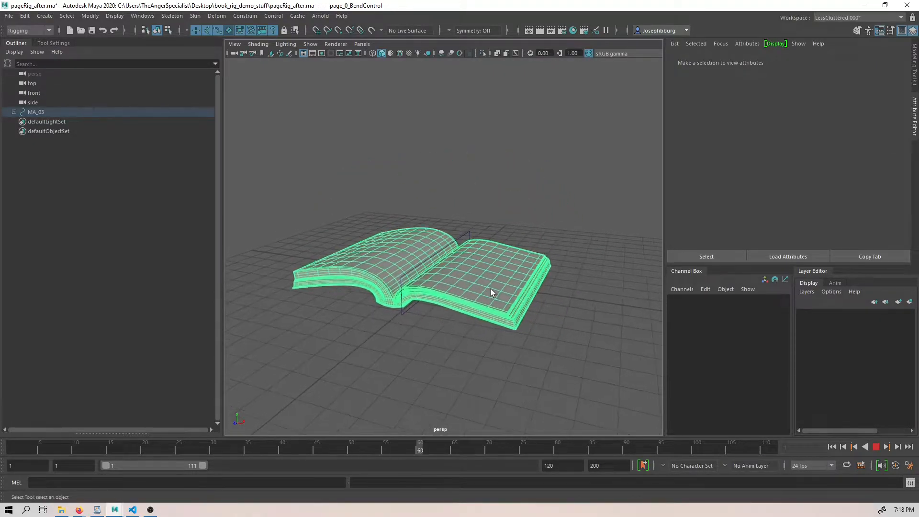
{"action": "left_click", "coordinate": [404, 315]}
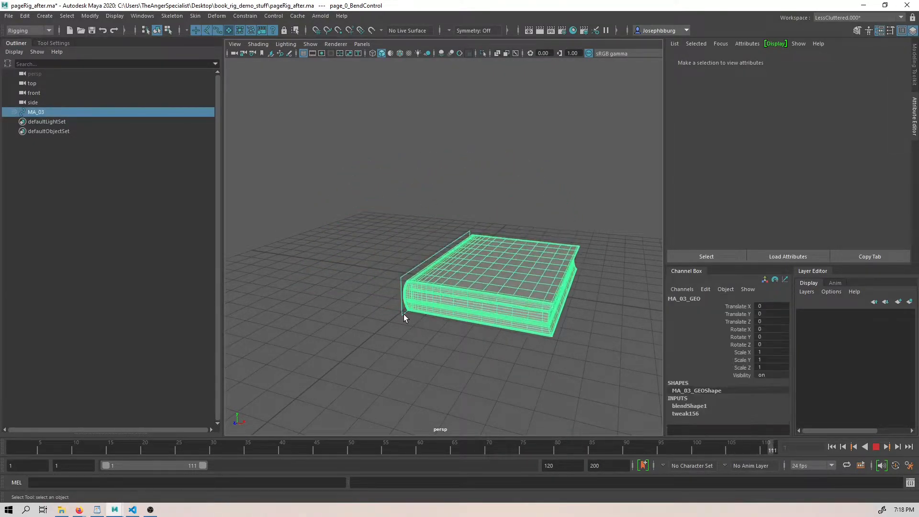
{"action": "key", "text": "ctrl+z"}
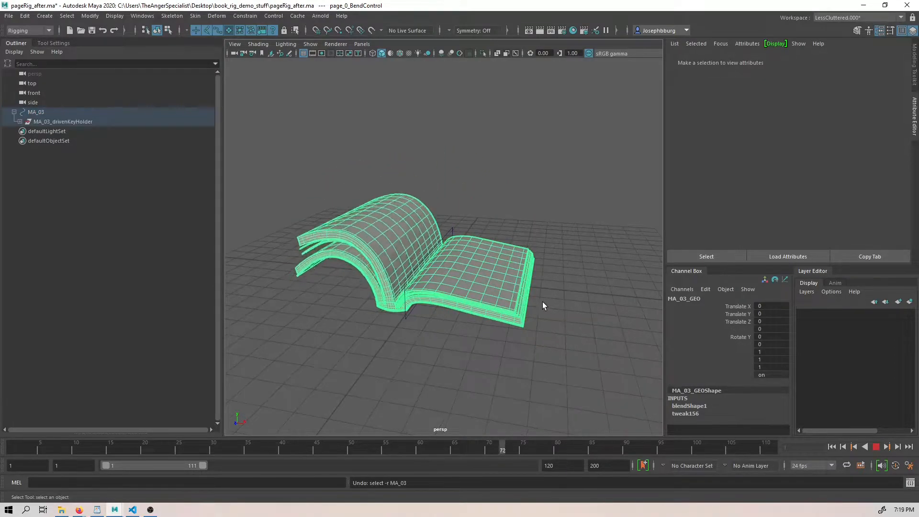
{"action": "key", "text": "Escape"}
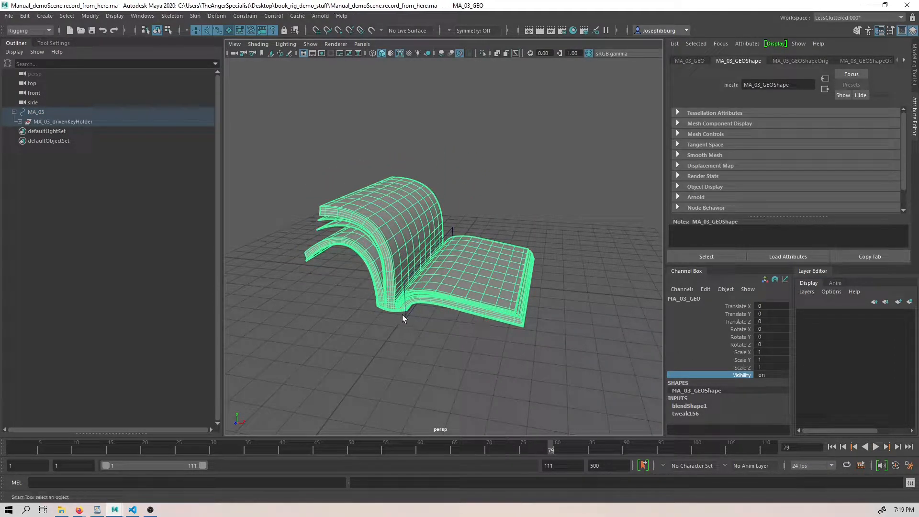
Select the book's MA_03 control, move it to about X -0.4, Y 2.5, Z -0.7, and undo the move
{"action": "left_click", "coordinate": [404, 314]}
{"action": "scroll", "coordinate": [407, 314], "scroll_direction": "up", "scroll_amount": 3}
{"action": "scroll", "coordinate": [407, 311], "scroll_direction": "down", "scroll_amount": 3}
{"action": "key", "text": "w"}
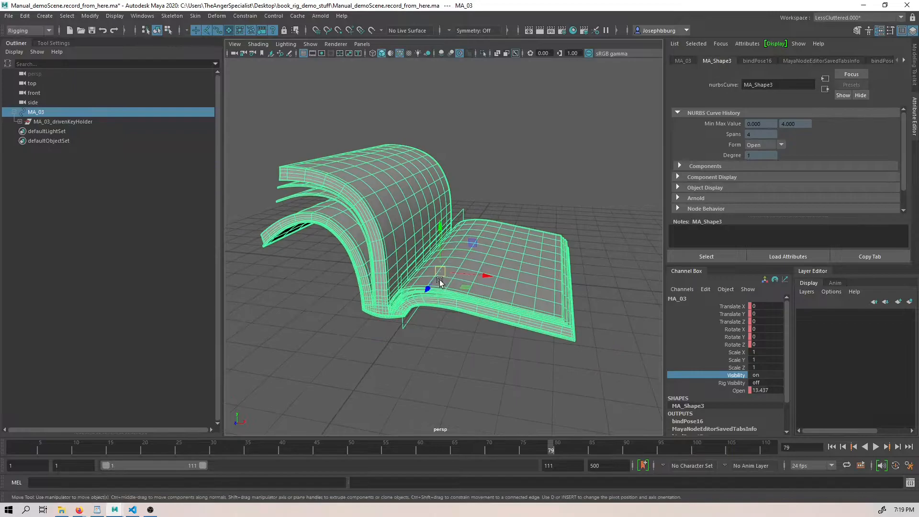
{"action": "left_click_drag", "start_coordinate": [456, 265], "coordinate": [435, 211]}
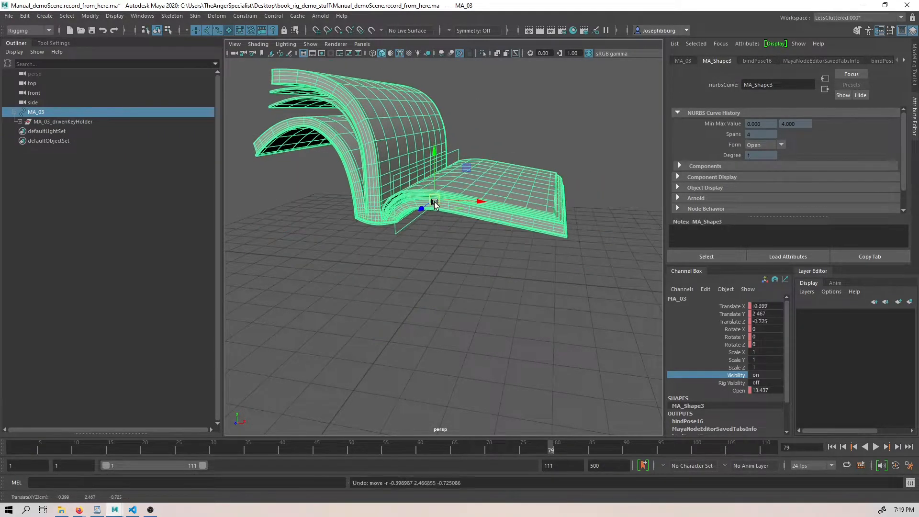
{"action": "key", "text": "ctrl+z"}
Rotate the MA_03 control about 59° around X and about -72° around Z, and undo both rotations
{"action": "key", "text": "e"}
{"action": "left_click_drag", "start_coordinate": [435, 247], "coordinate": [428, 297]}
{"action": "left_click_drag", "start_coordinate": [458, 234], "coordinate": [511, 286]}
{"action": "key", "text": "ctrl+z"}
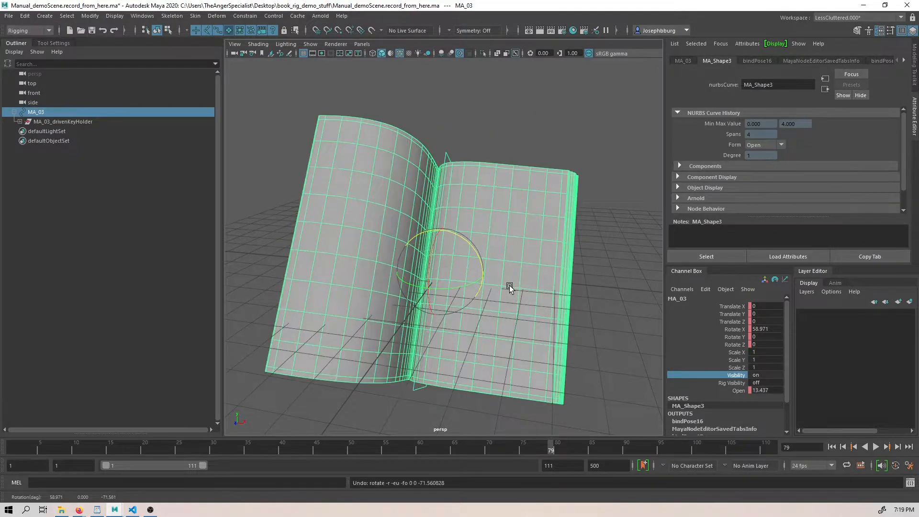
{"action": "key", "text": "ctrl+z"}
Try scaling the MA_03 control uniformly and along single axes, including about 2.4 in Y, undoing each scale
{"action": "key", "text": "r"}
{"action": "left_click_drag", "start_coordinate": [439, 272], "coordinate": [557, 228]}
{"action": "key", "text": "ctrl+z"}
{"action": "middle_click_drag", "start_coordinate": [477, 301], "coordinate": [502, 283], "text": "alt"}
{"action": "scroll", "coordinate": [501, 280], "scroll_direction": "down", "scroll_amount": 3}
{"action": "left_click_drag", "start_coordinate": [504, 255], "coordinate": [552, 259]}
{"action": "key", "text": "ctrl+z"}
{"action": "left_click_drag", "start_coordinate": [452, 267], "coordinate": [428, 312]}
{"action": "key", "text": "ctrl+z"}
{"action": "left_click_drag", "start_coordinate": [461, 211], "coordinate": [450, 185]}
{"action": "key", "text": "ctrl+z"}
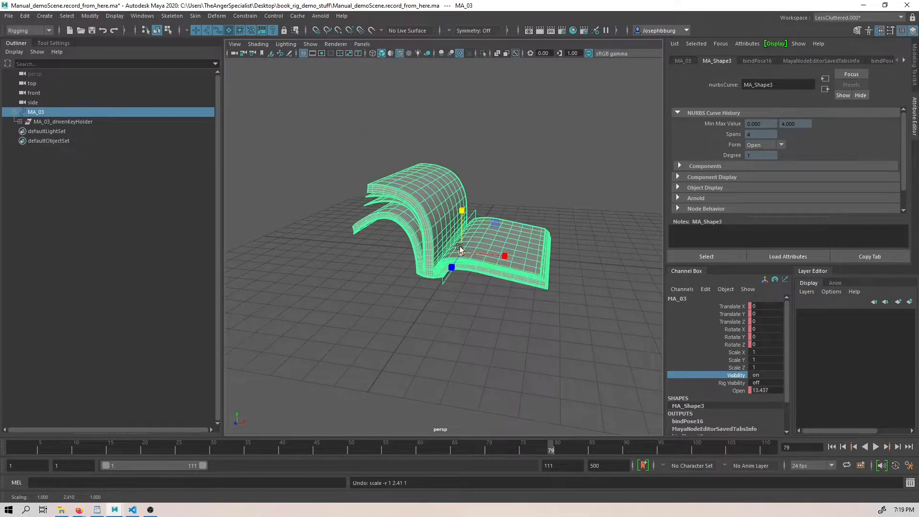
Turn on Rig Visibility for the MA_03 control
{"action": "left_click_drag", "start_coordinate": [460, 249], "coordinate": [581, 231], "text": "alt"}
{"action": "scroll", "coordinate": [580, 231], "scroll_direction": "up", "scroll_amount": 3}
{"action": "scroll", "coordinate": [471, 246], "scroll_direction": "down", "scroll_amount": 4}
{"action": "left_click_drag", "start_coordinate": [496, 276], "coordinate": [434, 270], "text": "alt"}
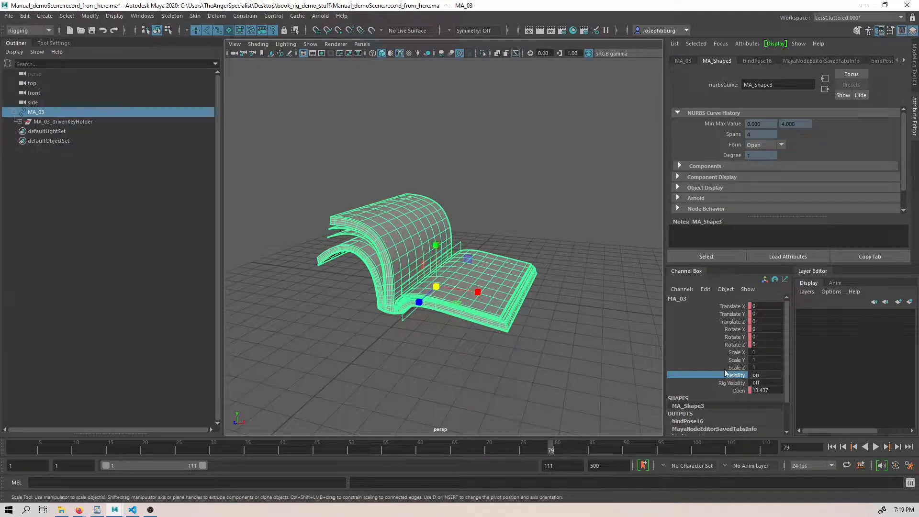
{"action": "left_click_drag", "start_coordinate": [402, 268], "coordinate": [270, 199], "text": "alt"}
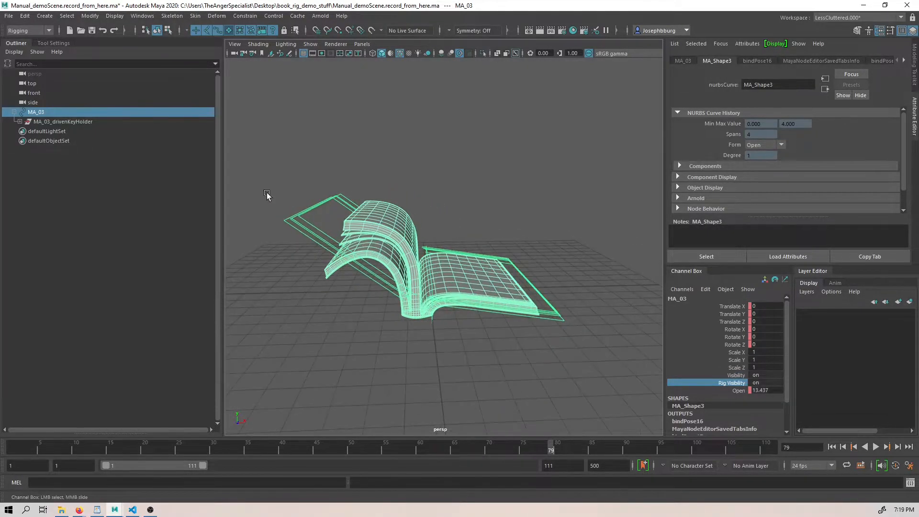
Rotate page_6_all to about 16° and page_5_all to about -4° around Z to fan out the opened pages
{"action": "left_click", "coordinate": [312, 242]}
{"action": "left_click_drag", "start_coordinate": [312, 242], "coordinate": [334, 236], "text": "alt"}
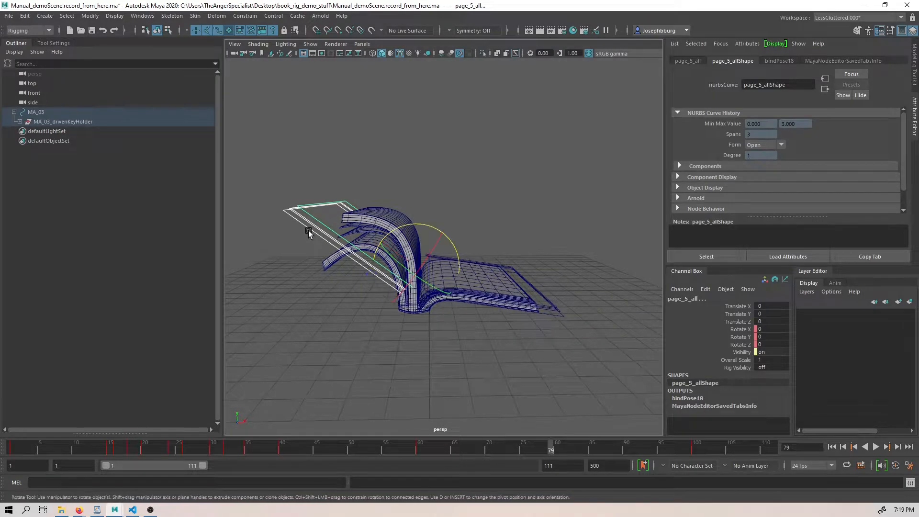
{"action": "left_click_drag", "start_coordinate": [399, 237], "coordinate": [375, 223]}
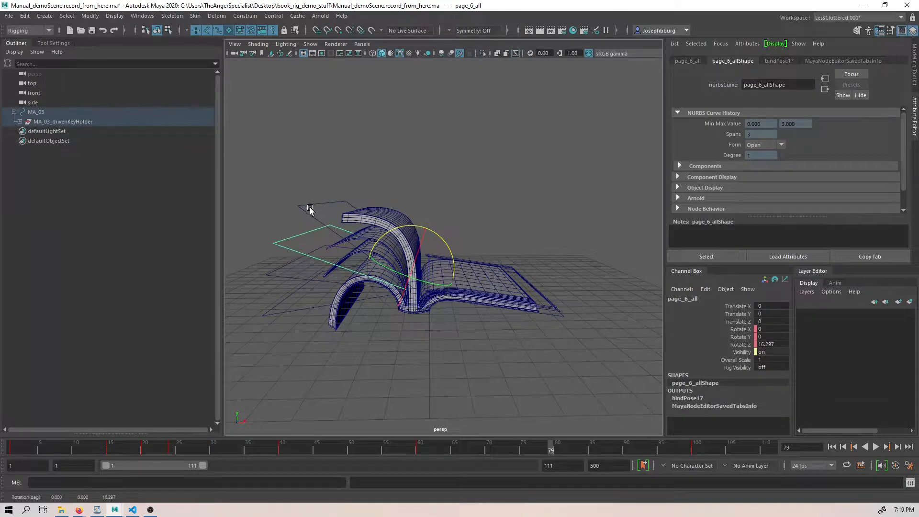
{"action": "left_click_drag", "start_coordinate": [409, 224], "coordinate": [415, 222]}
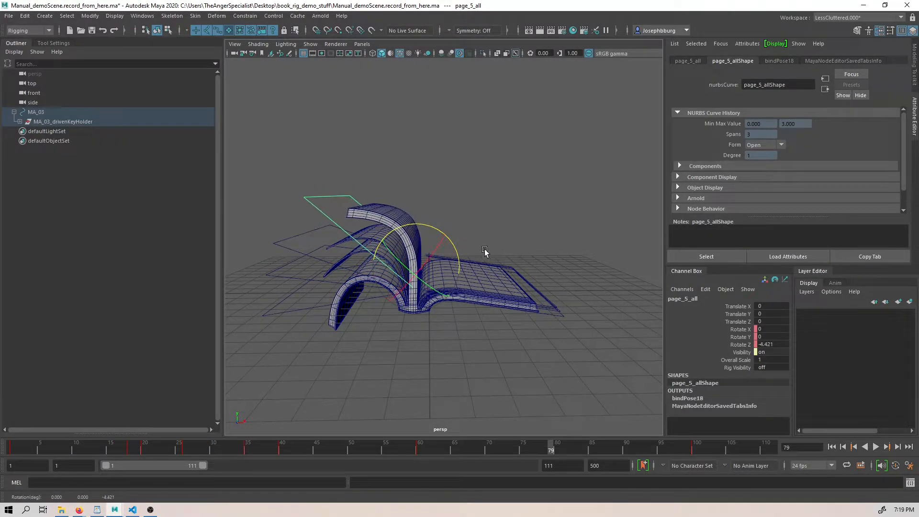
Rotate page_4_all to about 69° around Z and lift further pages from the flat half of the book
{"action": "left_click", "coordinate": [490, 259]}
{"action": "left_click", "coordinate": [493, 261]}
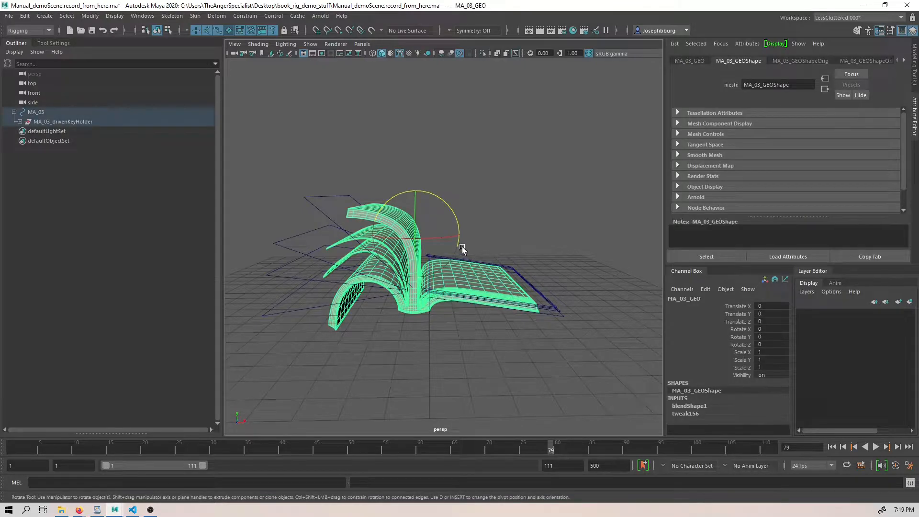
{"action": "left_click", "coordinate": [536, 286]}
{"action": "left_click", "coordinate": [547, 307]}
{"action": "left_click_drag", "start_coordinate": [468, 257], "coordinate": [429, 218]}
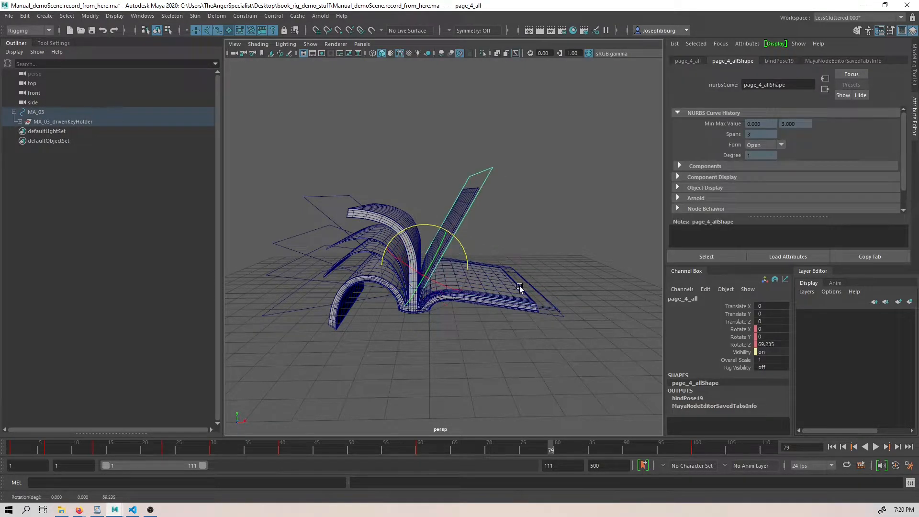
{"action": "left_click_drag", "start_coordinate": [465, 251], "coordinate": [439, 226]}
{"action": "right_click_drag", "start_coordinate": [439, 226], "coordinate": [496, 292], "text": "alt"}
{"action": "middle_click_drag", "start_coordinate": [496, 292], "coordinate": [464, 268], "text": "alt"}
{"action": "left_click_drag", "start_coordinate": [427, 238], "coordinate": [495, 262]}
{"action": "left_click_drag", "start_coordinate": [433, 242], "coordinate": [655, 306]}
Turn on Rig Visibility for one of the book's page controls and move its bend control to flex the page
{"action": "left_click", "coordinate": [581, 329]}
{"action": "left_click", "coordinate": [753, 367]}
{"action": "left_click_drag", "start_coordinate": [576, 317], "coordinate": [464, 284], "text": "alt"}
{"action": "left_click", "coordinate": [520, 261]}
{"action": "key", "text": "w"}
{"action": "left_click", "coordinate": [537, 261]}
{"action": "key", "text": "ctrl+z"}
{"action": "left_click_drag", "start_coordinate": [548, 263], "coordinate": [485, 302]}
{"action": "left_click_drag", "start_coordinate": [425, 302], "coordinate": [475, 308], "text": "alt"}
{"action": "right_click_drag", "start_coordinate": [476, 308], "coordinate": [410, 276], "text": "alt"}
{"action": "middle_click_drag", "start_coordinate": [410, 277], "coordinate": [442, 293], "text": "alt"}
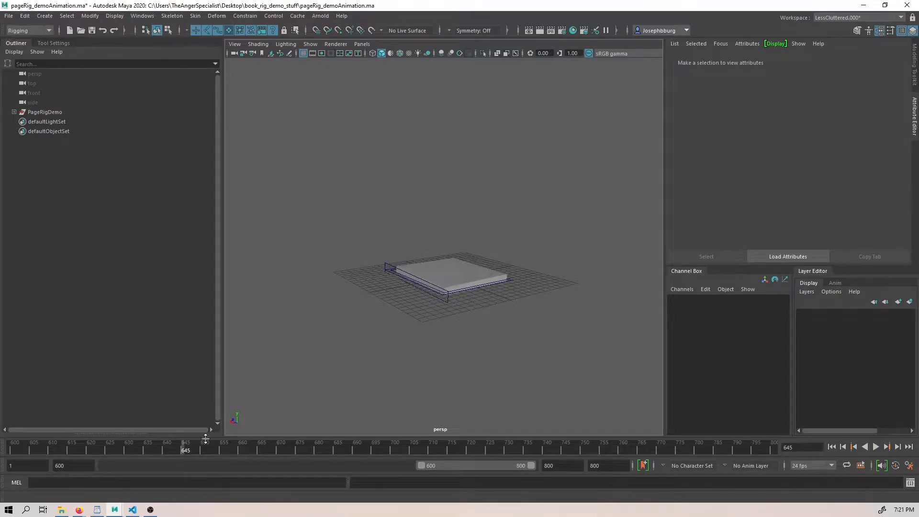
Move page_0_BendControl in the single-page demo to about X 17.6, Y 9.5 to stretch and lift the page
{"action": "right_click_drag", "start_coordinate": [454, 271], "coordinate": [448, 321], "text": "alt"}
{"action": "middle_click_drag", "start_coordinate": [448, 322], "coordinate": [441, 308], "text": "alt"}
{"action": "right_click_drag", "start_coordinate": [442, 308], "coordinate": [446, 337], "text": "alt"}
{"action": "left_click", "coordinate": [439, 341]}
{"action": "left_click_drag", "start_coordinate": [442, 335], "coordinate": [377, 328], "text": "alt"}
{"action": "key", "text": "w"}
{"action": "left_click_drag", "start_coordinate": [381, 296], "coordinate": [550, 282]}
{"action": "middle_click_drag", "start_coordinate": [689, 286], "coordinate": [332, 136]}
{"action": "scroll", "coordinate": [340, 144], "scroll_direction": "down", "scroll_amount": 5}
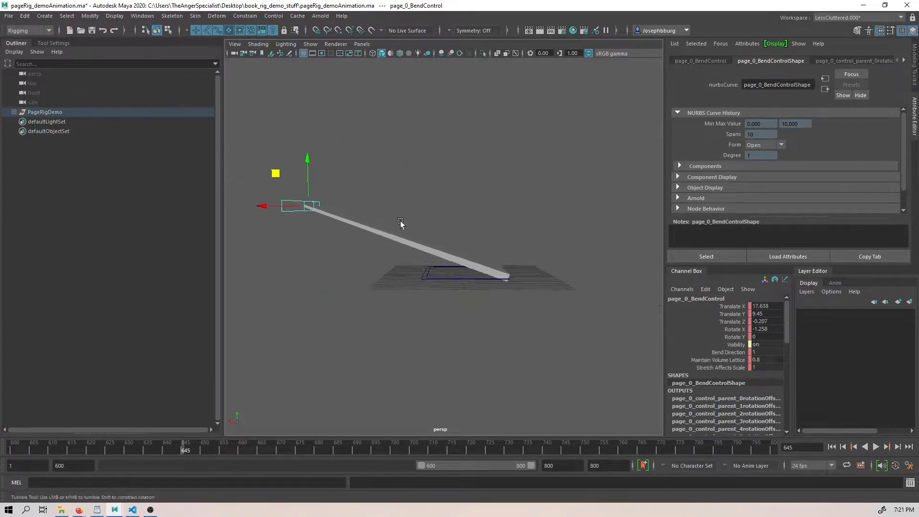
Set Stretch Affects Scale to 0 on page_0_BendControl
{"action": "left_click_drag", "start_coordinate": [400, 221], "coordinate": [382, 241], "text": "alt"}
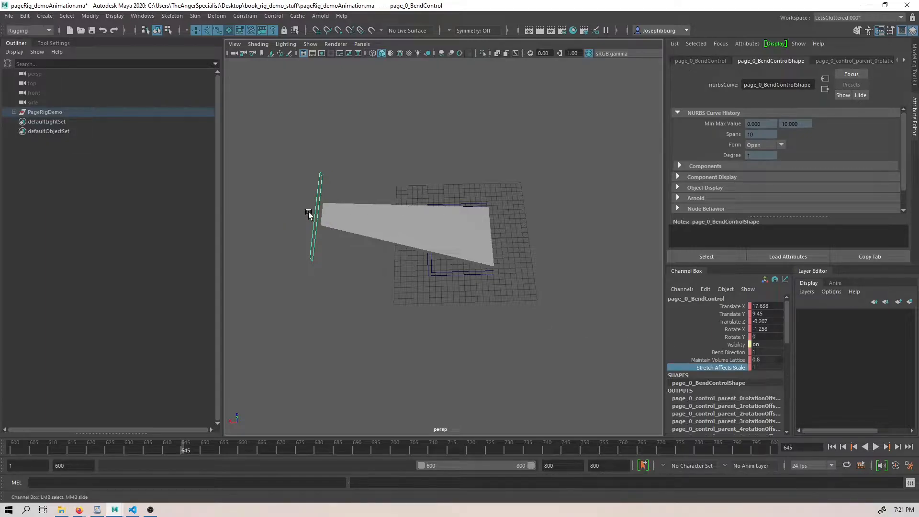
{"action": "middle_click_drag", "start_coordinate": [437, 291], "coordinate": [318, 290]}
{"action": "key", "text": "w"}
{"action": "left_click_drag", "start_coordinate": [310, 269], "coordinate": [312, 216], "text": "alt"}
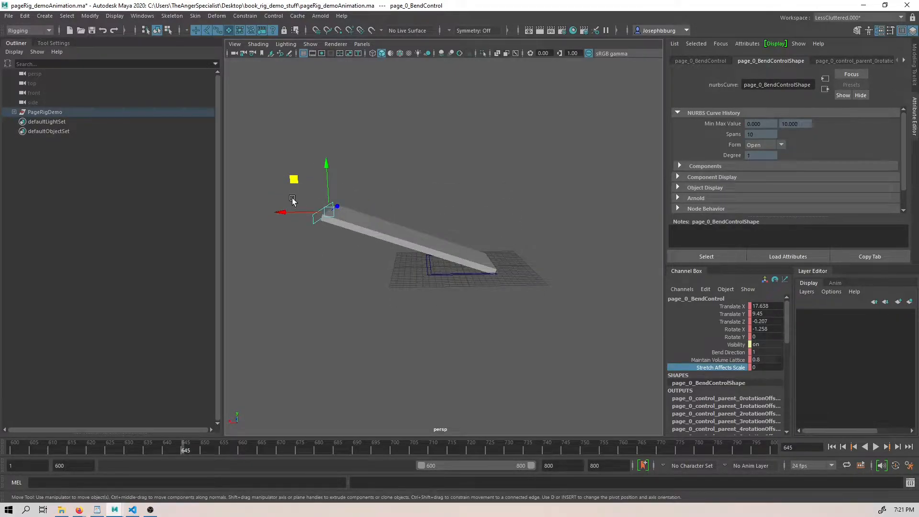
Set Stretch Affects Scale to 1 and move page_0_BendControl to about X -1.4, Y 3.6 to arch the page
{"action": "middle_click_drag", "start_coordinate": [285, 178], "coordinate": [345, 216]}
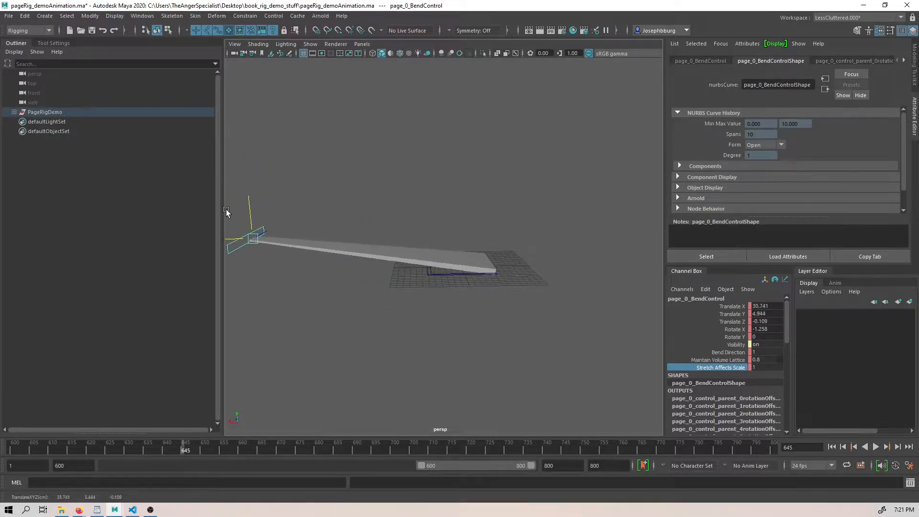
{"action": "middle_click_drag", "start_coordinate": [226, 212], "coordinate": [424, 298]}
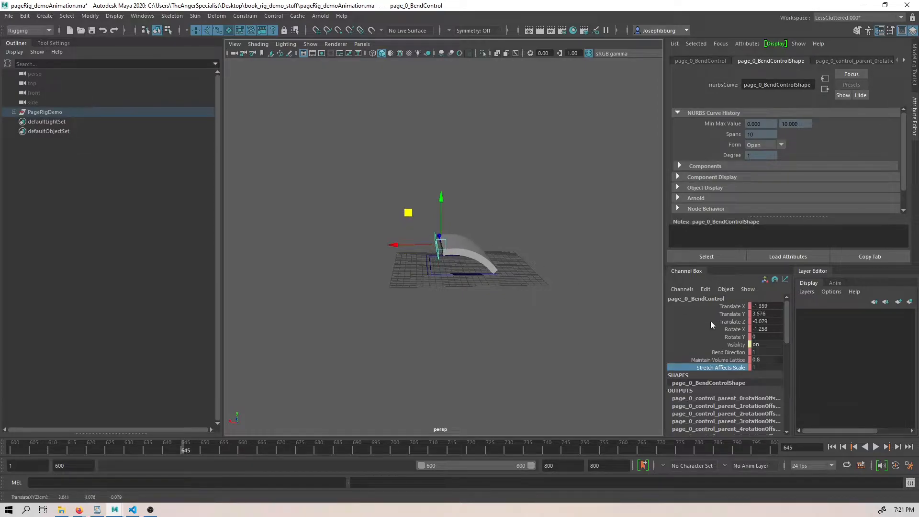
Set the bend control's Bend Direction to 0 and zero its Translate X, Y and Z and Rotate X
{"action": "left_click", "coordinate": [734, 344]}
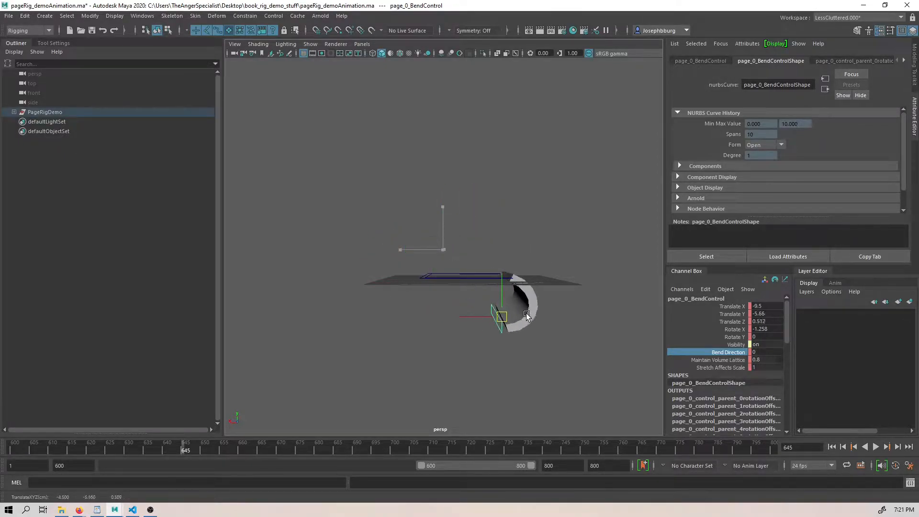
{"action": "left_click_drag", "start_coordinate": [479, 275], "coordinate": [511, 310], "text": "alt"}
{"action": "left_click_drag", "start_coordinate": [766, 306], "coordinate": [766, 321]}
{"action": "type", "text": "0"}
{"action": "key", "text": "Return"}
{"action": "left_click_drag", "start_coordinate": [411, 306], "coordinate": [434, 318], "text": "alt"}
{"action": "left_click", "coordinate": [766, 330]}
{"action": "type", "text": "0"}
{"action": "key", "text": "Return"}
Move page_0_BendControl up, down and across to try bending the page with Bend Direction at 0
{"action": "left_click_drag", "start_coordinate": [366, 326], "coordinate": [427, 344], "text": "alt"}
{"action": "left_click_drag", "start_coordinate": [404, 338], "coordinate": [402, 271]}
{"action": "left_click_drag", "start_coordinate": [376, 301], "coordinate": [374, 272]}
{"action": "left_click_drag", "start_coordinate": [418, 325], "coordinate": [355, 285], "text": "alt"}
{"action": "left_click_drag", "start_coordinate": [349, 285], "coordinate": [517, 353]}
{"action": "left_click_drag", "start_coordinate": [525, 307], "coordinate": [455, 309]}
{"action": "left_click_drag", "start_coordinate": [454, 330], "coordinate": [503, 302], "text": "alt"}
{"action": "left_click_drag", "start_coordinate": [431, 237], "coordinate": [403, 277]}
{"action": "mouse_move", "coordinate": [388, 235]}
{"action": "left_mouse_down"}
{"action": "mouse_move", "coordinate": [344, 214]}
{"action": "mouse_move", "coordinate": [360, 221]}
{"action": "mouse_move", "coordinate": [372, 260]}
{"action": "mouse_move", "coordinate": [433, 241]}
{"action": "mouse_move", "coordinate": [365, 248]}
{"action": "mouse_move", "coordinate": [389, 230]}
{"action": "mouse_move", "coordinate": [373, 257]}
{"action": "mouse_move", "coordinate": [370, 237]}
{"action": "left_mouse_up"}
Reset the bend control's translation to 0 and pull it inward along X to curl the page
{"action": "left_click_drag", "start_coordinate": [371, 236], "coordinate": [473, 291], "text": "alt"}
{"action": "type", "text": "0"}
{"action": "key", "text": "Return"}
{"action": "left_click_drag", "start_coordinate": [524, 307], "coordinate": [495, 307]}
Rotate the page_0_tweak control around Z to stand the curled page upright
{"action": "left_click", "coordinate": [506, 367]}
{"action": "left_click_drag", "start_coordinate": [506, 367], "coordinate": [476, 306], "text": "alt"}
{"action": "key", "text": "e"}
{"action": "left_click_drag", "start_coordinate": [370, 274], "coordinate": [315, 245]}
{"action": "left_click", "coordinate": [290, 139]}
{"action": "left_click_drag", "start_coordinate": [348, 133], "coordinate": [320, 105]}
{"action": "left_click", "coordinate": [320, 105]}
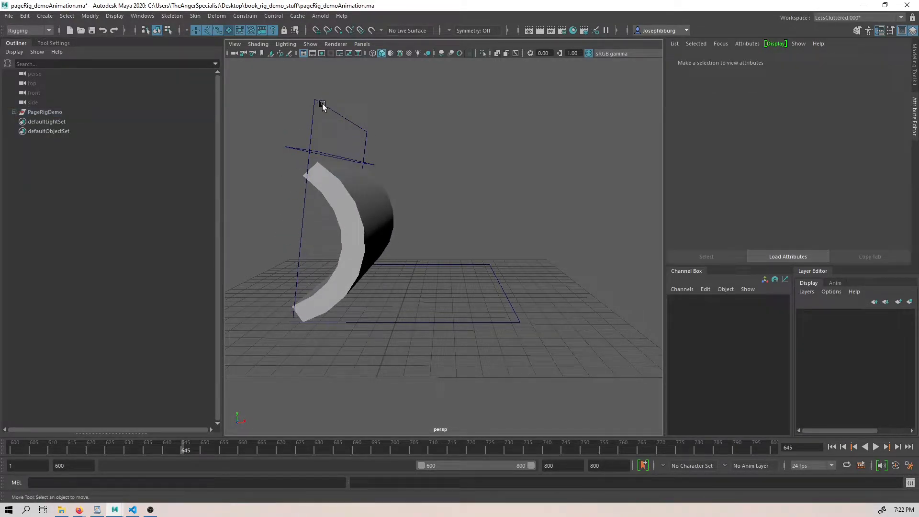
{"action": "left_click", "coordinate": [344, 116]}
Undo the page_0_tweak rotation and the page changes made before it
{"action": "key", "text": "ctrl+z"}
{"action": "key", "text": "ctrl+z"}
{"action": "key", "text": "ctrl+z"}
{"action": "key", "text": "ctrl+z"}
{"action": "key", "text": "ctrl+z"}
{"action": "key", "text": "ctrl+z"}
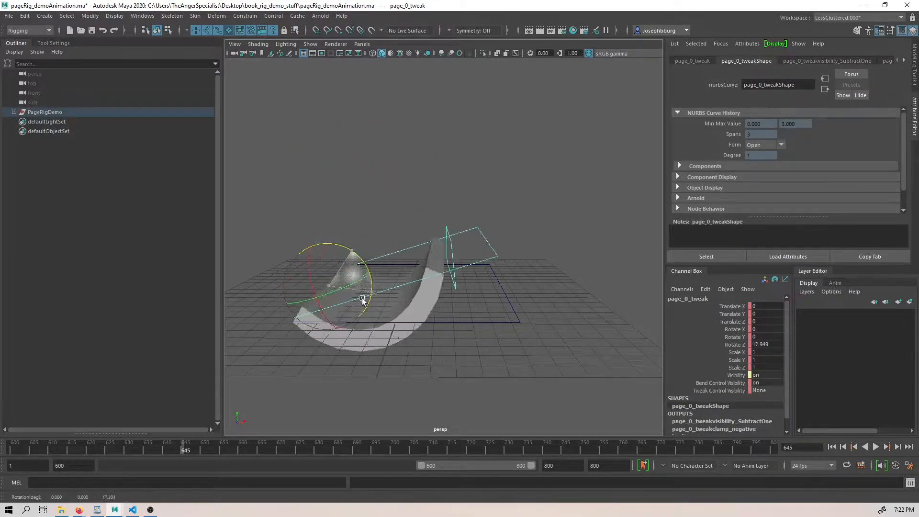
{"action": "key", "text": "ctrl+z"}
{"action": "key", "text": "ctrl+z"}
{"action": "key", "text": "ctrl+z"}
{"action": "key", "text": "ctrl+z"}
{"action": "key", "text": "ctrl+z"}
{"action": "key", "text": "ctrl+z"}
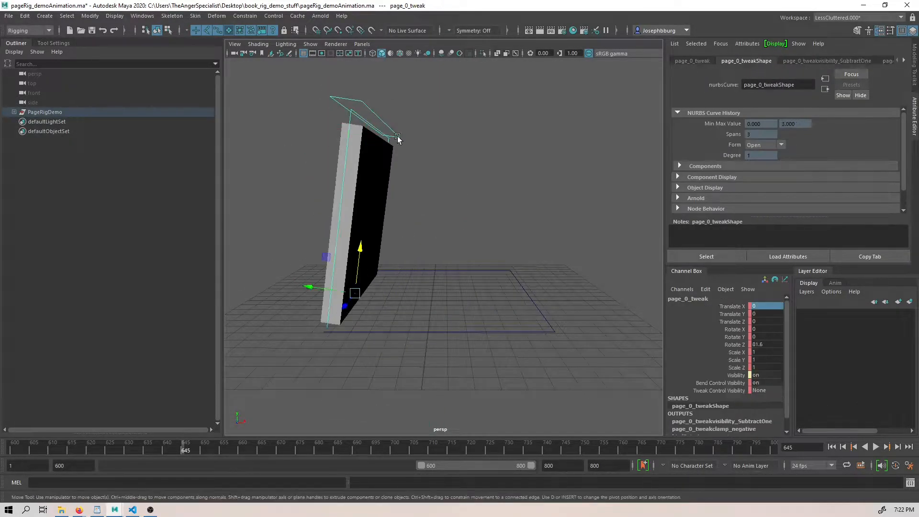
Pull page_0_BendControl in to about X -2.9 and set its Bend Direction to 1
{"action": "key", "text": "w"}
{"action": "left_click_drag", "start_coordinate": [518, 285], "coordinate": [485, 295]}
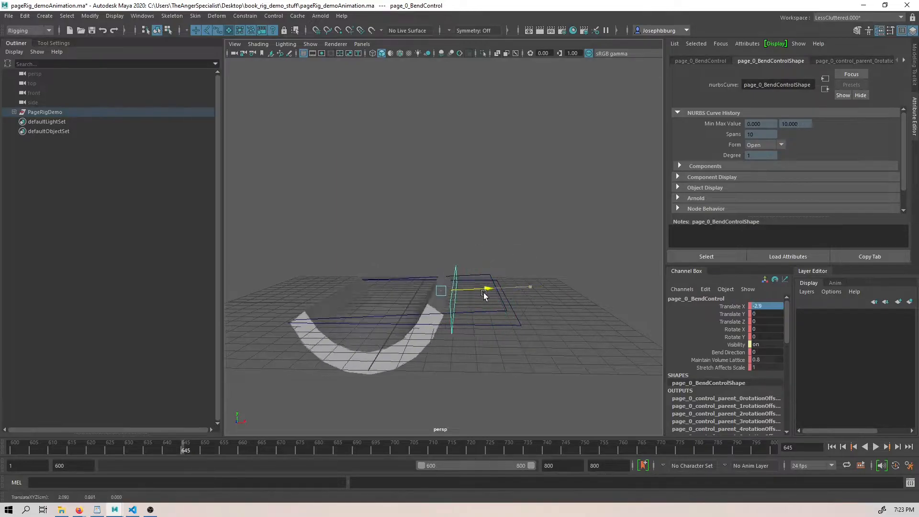
{"action": "left_click", "coordinate": [707, 352]}
{"action": "middle_click_drag", "start_coordinate": [553, 332], "coordinate": [650, 334]}
Pull page_0_BendControl in to about X -7.7 and set Maintain Volume Lattice to 0.88
{"action": "left_click_drag", "start_coordinate": [631, 341], "coordinate": [430, 309], "text": "alt"}
{"action": "key", "text": "w"}
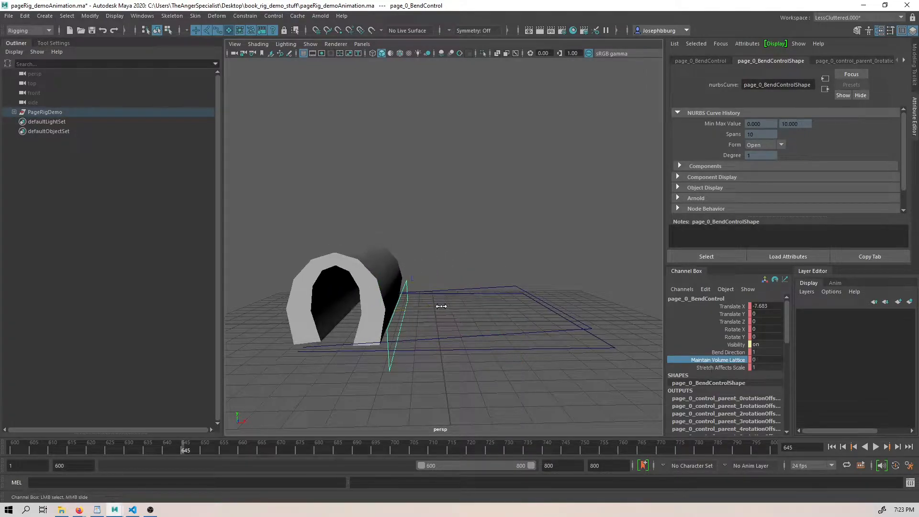
{"action": "left_click_drag", "start_coordinate": [350, 262], "coordinate": [427, 312], "text": "alt"}
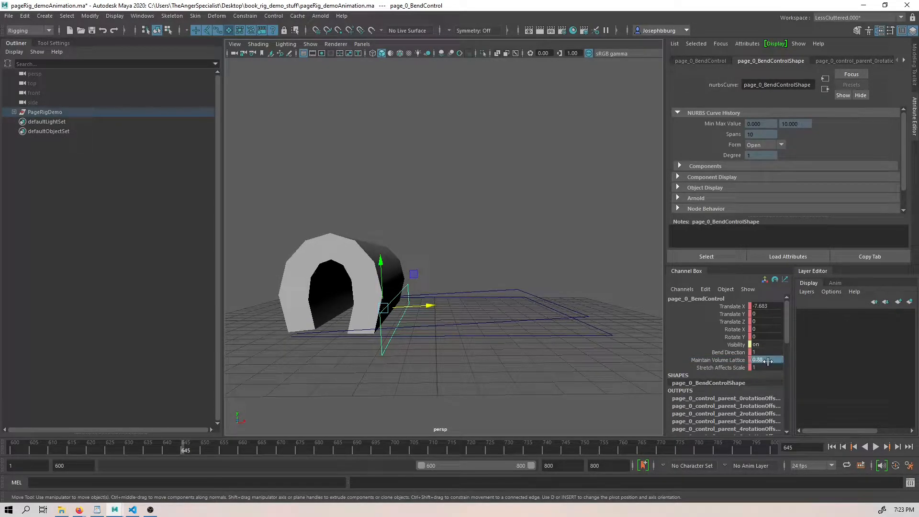
Move page_0_BendControl out to about X -1.6, Y 1.6 to relax the page's arch
{"action": "left_click_drag", "start_coordinate": [397, 301], "coordinate": [468, 301]}
{"action": "mouse_move", "coordinate": [468, 302]}
{"action": "left_mouse_down", "text": "alt"}
{"action": "mouse_move", "coordinate": [468, 282]}
{"action": "mouse_move", "coordinate": [471, 288]}
{"action": "left_mouse_up", "text": "alt"}
{"action": "left_click_drag", "start_coordinate": [507, 256], "coordinate": [512, 237]}
{"action": "left_click_drag", "start_coordinate": [512, 239], "coordinate": [483, 254], "text": "alt"}
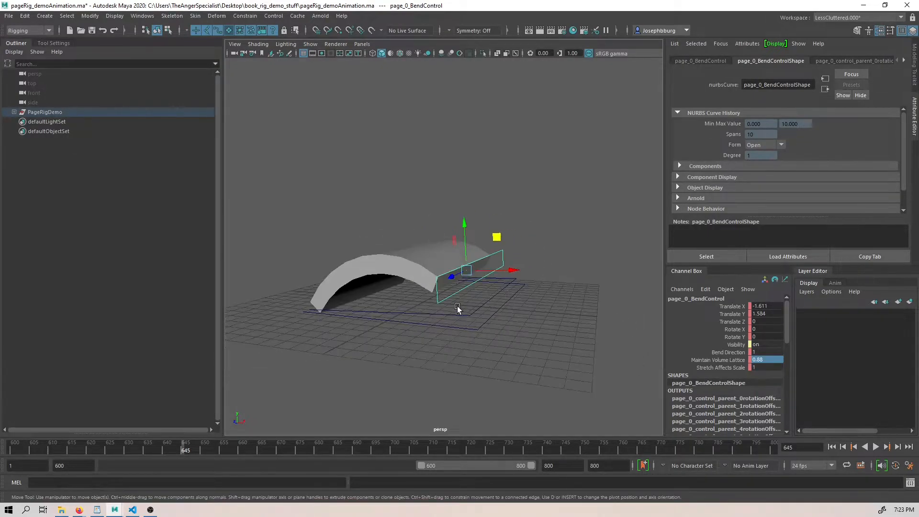
Unhide the page_0_Page_FK_1 and page_0_Page_FK_0 controls inside their socket groups under page_0_tweak
{"action": "left_click", "coordinate": [460, 314]}
{"action": "key", "text": "f"}
{"action": "left_click", "coordinate": [31, 150]}
{"action": "left_click", "coordinate": [31, 217]}
{"action": "left_click", "coordinate": [67, 227]}
{"action": "key", "text": "h"}
{"action": "left_click", "coordinate": [67, 198]}
{"action": "key", "text": "h"}
{"action": "left_click", "coordinate": [31, 189]}
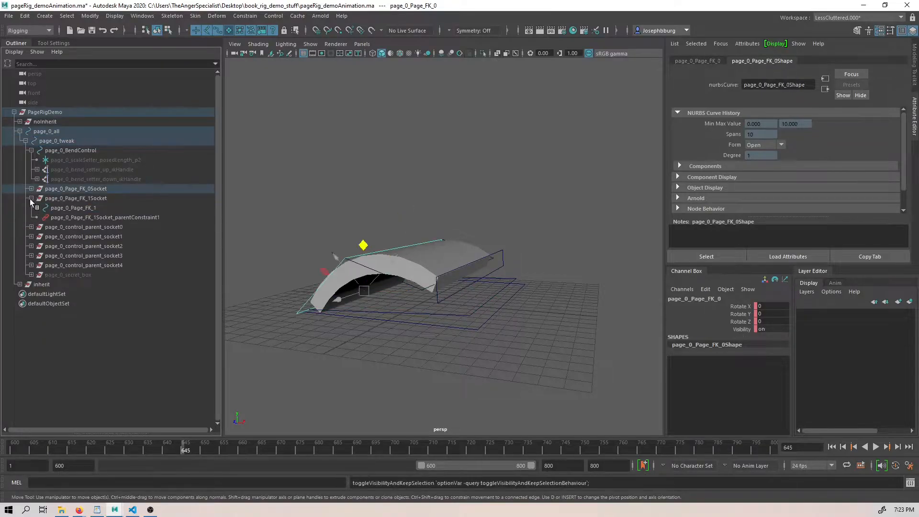
{"action": "left_click", "coordinate": [410, 294]}
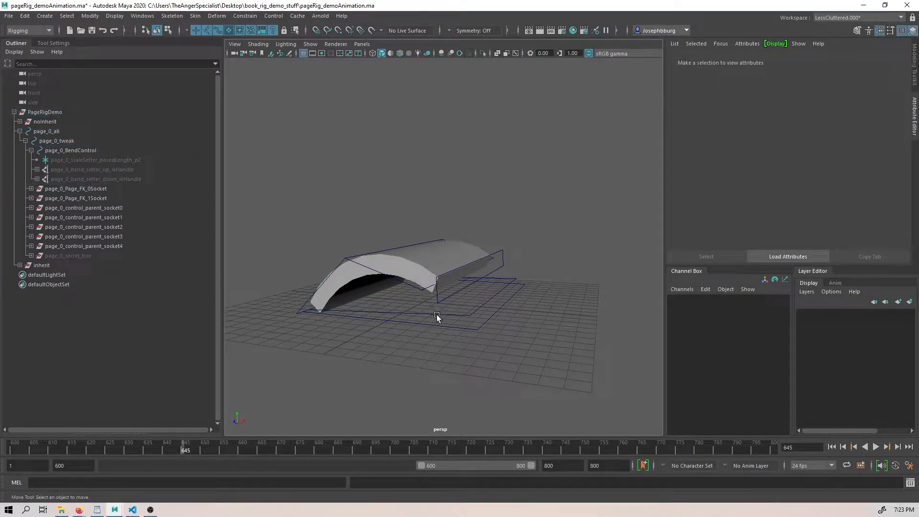
Rotate the page_0_Page_FK_1 control to about -3° around Z
{"action": "left_click", "coordinate": [412, 286]}
{"action": "scroll", "coordinate": [411, 286], "scroll_direction": "up", "scroll_amount": 4}
{"action": "left_click_drag", "start_coordinate": [375, 283], "coordinate": [435, 281], "text": "alt"}
{"action": "scroll", "coordinate": [435, 281], "scroll_direction": "down", "scroll_amount": 1}
{"action": "key", "text": "e"}
{"action": "mouse_move", "coordinate": [451, 248]}
{"action": "left_mouse_down"}
{"action": "mouse_move", "coordinate": [425, 208]}
{"action": "mouse_move", "coordinate": [359, 199]}
{"action": "mouse_move", "coordinate": [406, 203]}
{"action": "mouse_move", "coordinate": [446, 236]}
{"action": "left_mouse_up"}
Move page_0_BendControl inward and upward to increase the page's bend
{"action": "left_click", "coordinate": [551, 263]}
{"action": "key", "text": "w"}
{"action": "left_click_drag", "start_coordinate": [508, 272], "coordinate": [457, 249]}
Rotate page_0_Page_FK_1 to about 24° around Z and lean page_0_Page_FK_0 outward around Z
{"action": "left_click", "coordinate": [411, 237]}
{"action": "left_click", "coordinate": [443, 235]}
{"action": "key", "text": "e"}
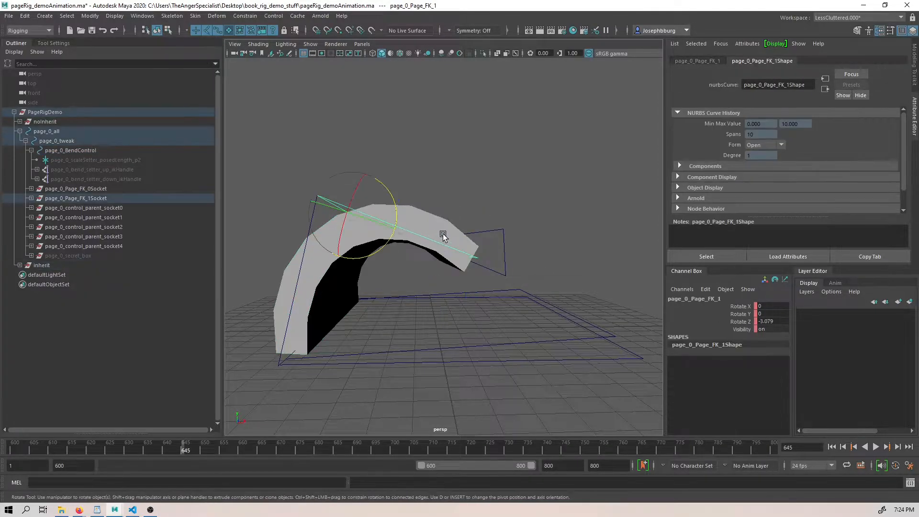
{"action": "left_click_drag", "start_coordinate": [402, 203], "coordinate": [336, 221]}
{"action": "left_click", "coordinate": [303, 253]}
{"action": "key", "text": "e"}
{"action": "left_click_drag", "start_coordinate": [358, 280], "coordinate": [380, 303]}
Move page_0_BendControl to flex the FK-posed page, and select the page_0_Page_FK_1 control
{"action": "left_click", "coordinate": [481, 266]}
{"action": "key", "text": "w"}
{"action": "left_click_drag", "start_coordinate": [462, 250], "coordinate": [361, 263]}
{"action": "left_click", "coordinate": [412, 226]}
{"action": "left_click", "coordinate": [415, 224]}
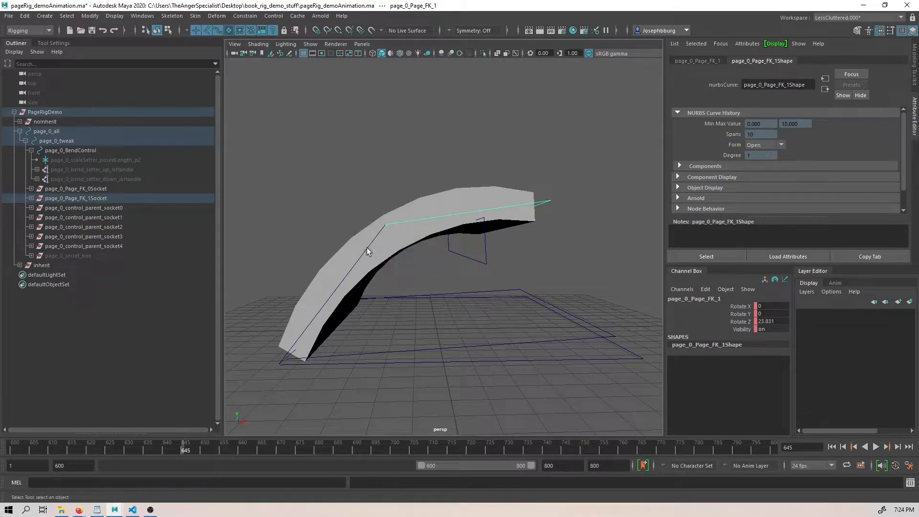
Rotate the page_0_Page_FK_0 control to about -11° around Z, raising the lower part of the page
{"action": "left_click", "coordinate": [366, 248]}
{"action": "left_click_drag", "start_coordinate": [370, 304], "coordinate": [382, 271]}
{"action": "left_click_drag", "start_coordinate": [388, 267], "coordinate": [431, 252], "text": "alt"}
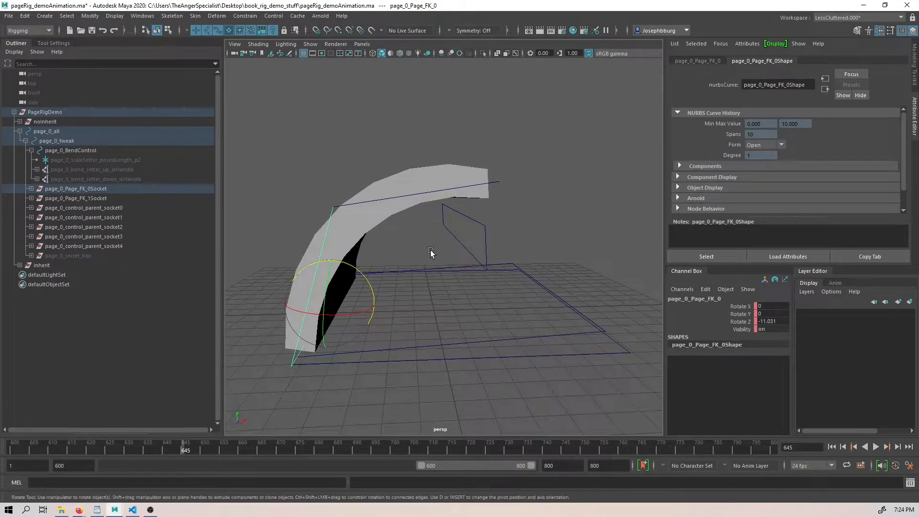
{"action": "left_click", "coordinate": [338, 206]}
{"action": "left_click", "coordinate": [313, 286]}
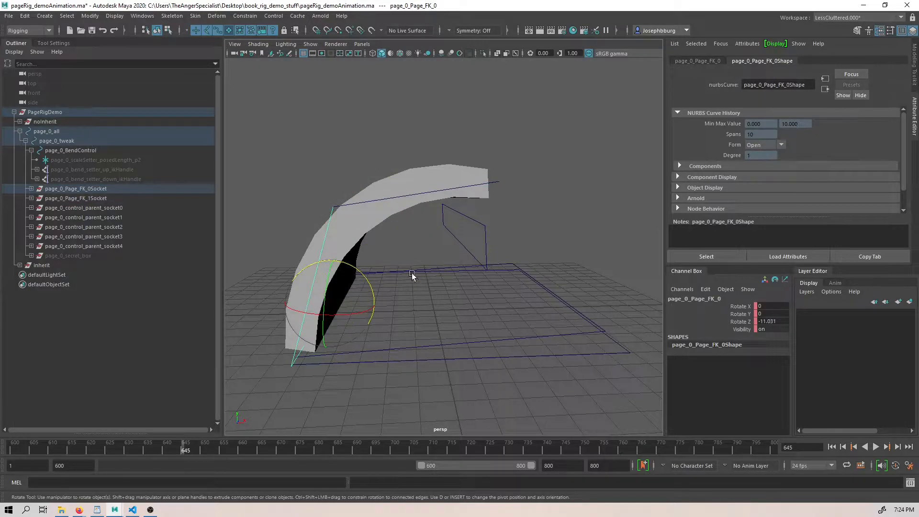
Try varying the Bend Direction of page_0_BendControl, bringing it back to 1
{"action": "left_click", "coordinate": [478, 220]}
{"action": "left_click", "coordinate": [716, 354]}
{"action": "mouse_move", "coordinate": [542, 315]}
{"action": "middle_mouse_down"}
{"action": "mouse_move", "coordinate": [409, 319]}
{"action": "mouse_move", "coordinate": [550, 325]}
{"action": "middle_mouse_up"}
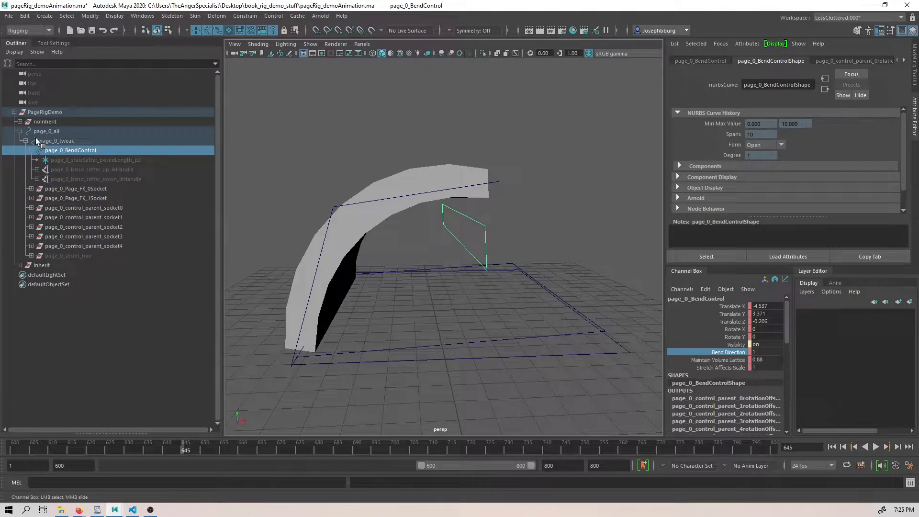
Set Rotate Z to 0 on page_0_Page_FK_1 and reset the Z rotation of page_0_Page_FK_0
{"action": "left_click", "coordinate": [340, 205]}
{"action": "key", "text": "e"}
{"action": "left_click_drag", "start_coordinate": [342, 220], "coordinate": [383, 266], "text": "alt"}
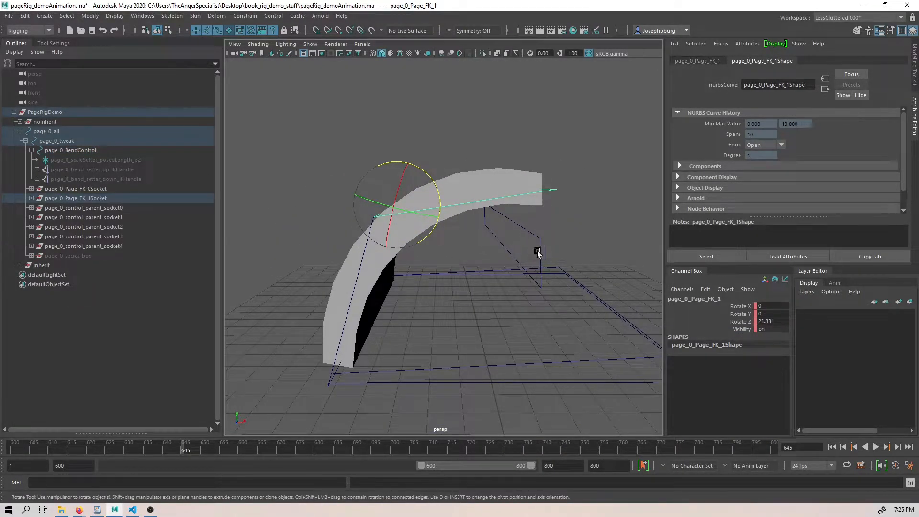
{"action": "left_click", "coordinate": [770, 321]}
{"action": "type", "text": "0"}
{"action": "key", "text": "Return"}
{"action": "left_click", "coordinate": [363, 254]}
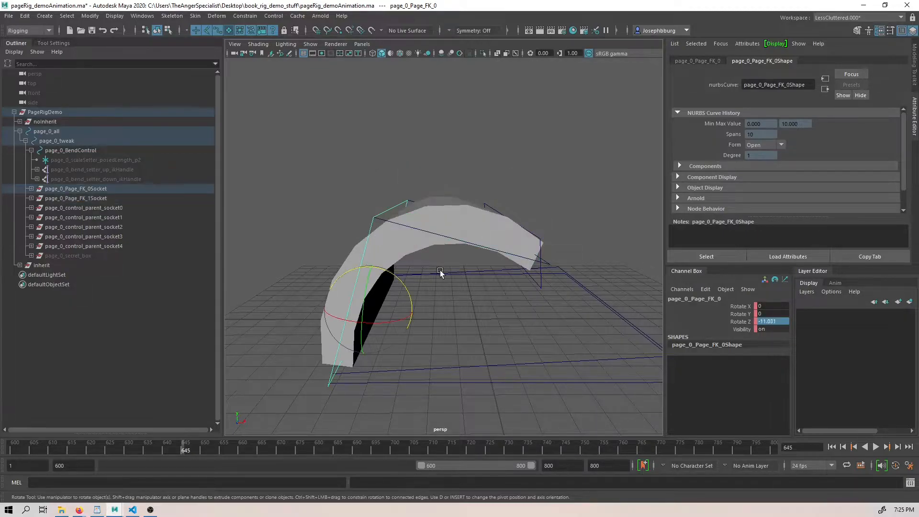
{"action": "key", "text": "Return"}
Set Tweak Control Visibility to Parents on the page_0_tweak control
{"action": "left_click", "coordinate": [537, 241]}
{"action": "left_click", "coordinate": [539, 242]}
{"action": "left_click", "coordinate": [625, 362]}
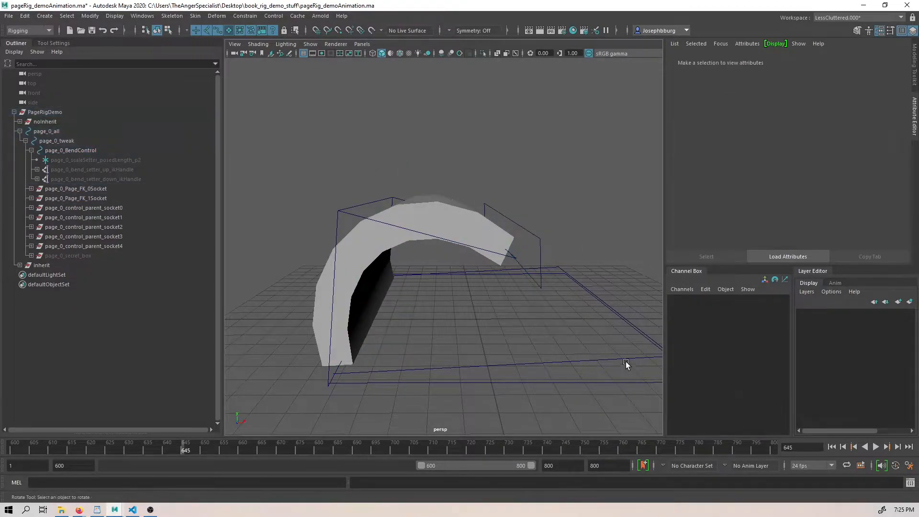
{"action": "left_click", "coordinate": [655, 365]}
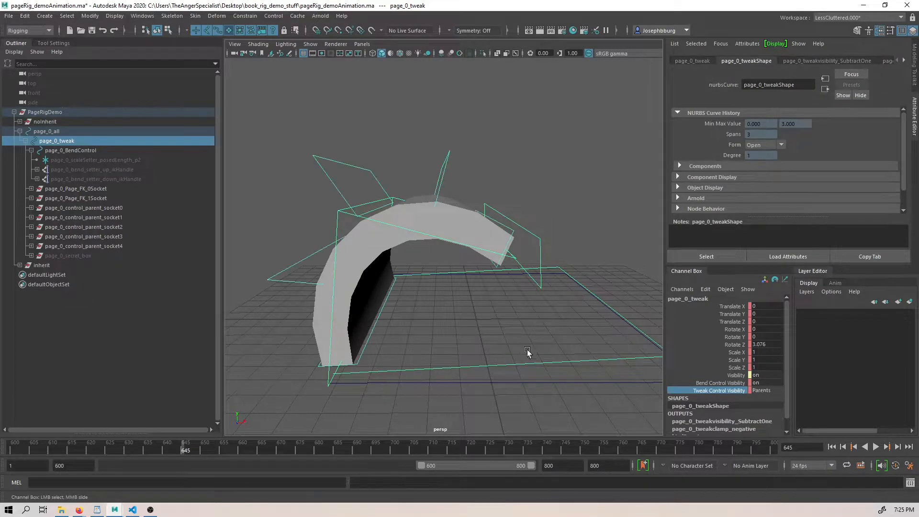
Try rotating page_0_Page_FK_1 around Z with the parent controls shown, and undo each rotation
{"action": "left_click", "coordinate": [390, 219]}
{"action": "left_click_drag", "start_coordinate": [389, 220], "coordinate": [348, 174]}
{"action": "key", "text": "ctrl+z"}
{"action": "key", "text": "ctrl+z"}
{"action": "left_click_drag", "start_coordinate": [418, 205], "coordinate": [406, 173]}
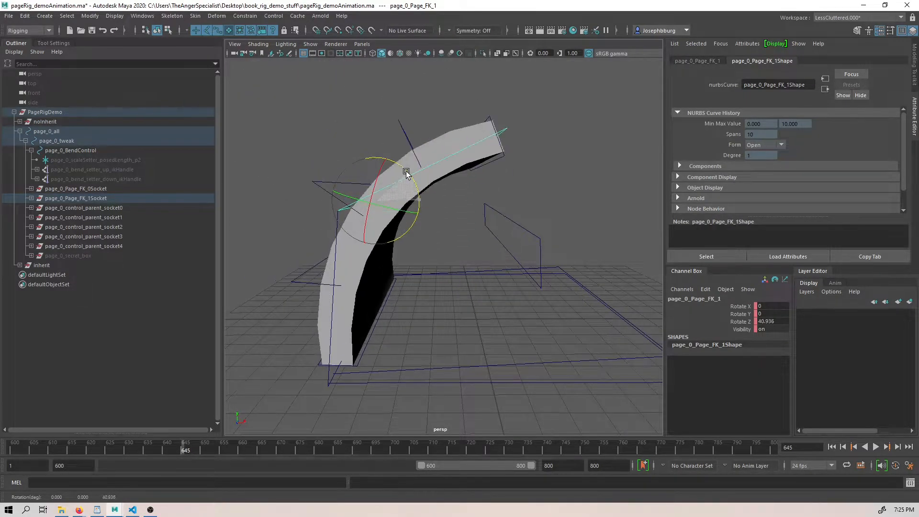
{"action": "key", "text": "ctrl+z"}
Try moving page_0_control_parent_3 along Y and the parent control next to it, and undo the move
{"action": "left_click_drag", "start_coordinate": [452, 225], "coordinate": [377, 267], "text": "alt"}
{"action": "left_click", "coordinate": [484, 221]}
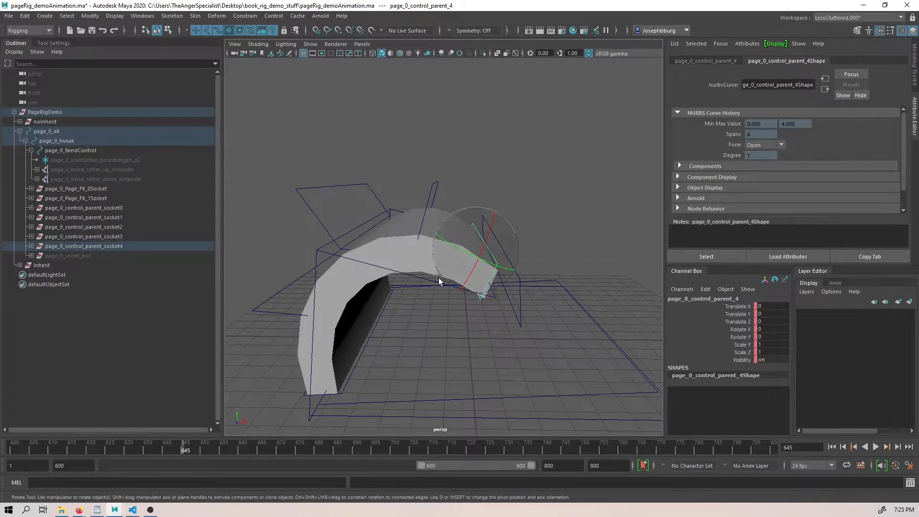
{"action": "left_click_drag", "start_coordinate": [442, 287], "coordinate": [426, 168], "text": "alt"}
{"action": "left_click", "coordinate": [444, 193]}
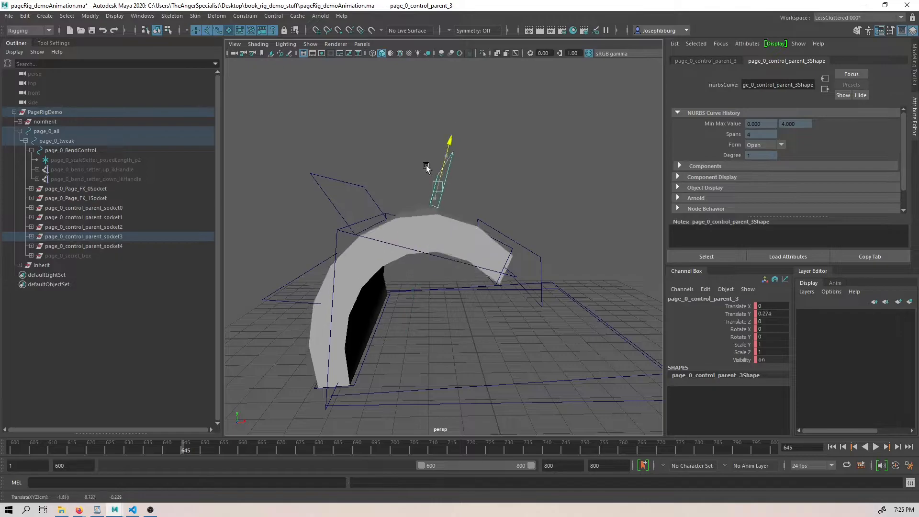
{"action": "left_click", "coordinate": [320, 180]}
{"action": "left_click_drag", "start_coordinate": [358, 206], "coordinate": [335, 191]}
{"action": "key", "text": "ctrl+z"}
Try moving the parent control near the spine and rotating page_0_control_parent_3, undoing both changes
{"action": "left_click", "coordinate": [287, 282]}
{"action": "left_click_drag", "start_coordinate": [317, 286], "coordinate": [351, 262]}
{"action": "key", "text": "ctrl+z"}
{"action": "left_click", "coordinate": [454, 159]}
{"action": "key", "text": "e"}
{"action": "left_click_drag", "start_coordinate": [442, 198], "coordinate": [429, 221]}
{"action": "key", "text": "ctrl+z"}
Try rotating page_0_BendControl and the parent control nearest the spine
{"action": "left_click", "coordinate": [355, 176]}
{"action": "left_click_drag", "start_coordinate": [365, 217], "coordinate": [368, 169], "text": "alt"}
{"action": "left_click_drag", "start_coordinate": [408, 210], "coordinate": [464, 190], "text": "alt"}
{"action": "left_click", "coordinate": [518, 286]}
{"action": "left_click_drag", "start_coordinate": [426, 235], "coordinate": [412, 289]}
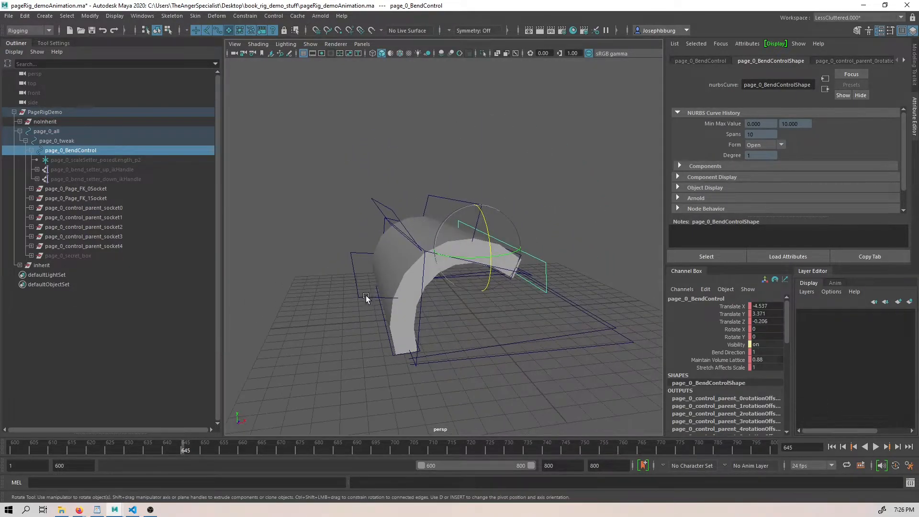
{"action": "left_click", "coordinate": [366, 297]}
{"action": "left_click_drag", "start_coordinate": [352, 286], "coordinate": [451, 284]}
{"action": "left_click_drag", "start_coordinate": [358, 286], "coordinate": [411, 300]}
Show the individual tweak controls from page_0_tweak and pull several row-3 ones, including page_0_control_tweak_3_0, away from their original positions
{"action": "left_click", "coordinate": [530, 342]}
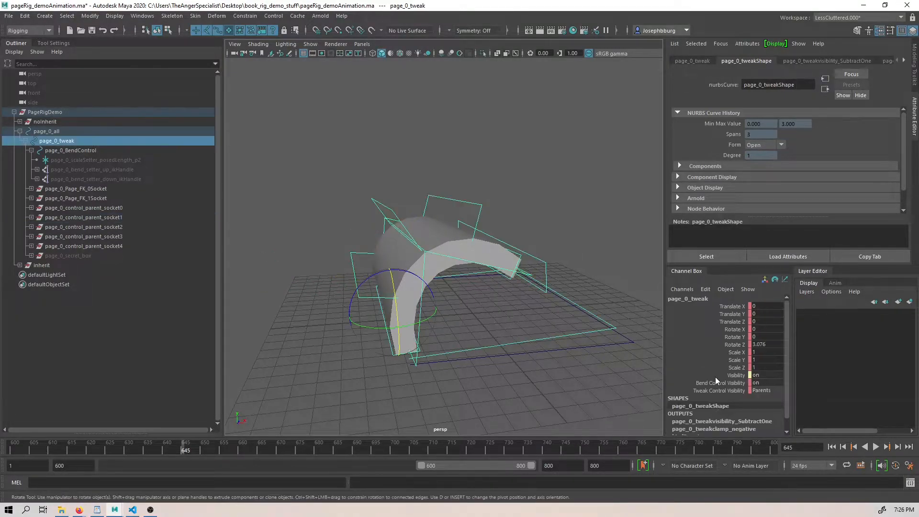
{"action": "left_click", "coordinate": [447, 206]}
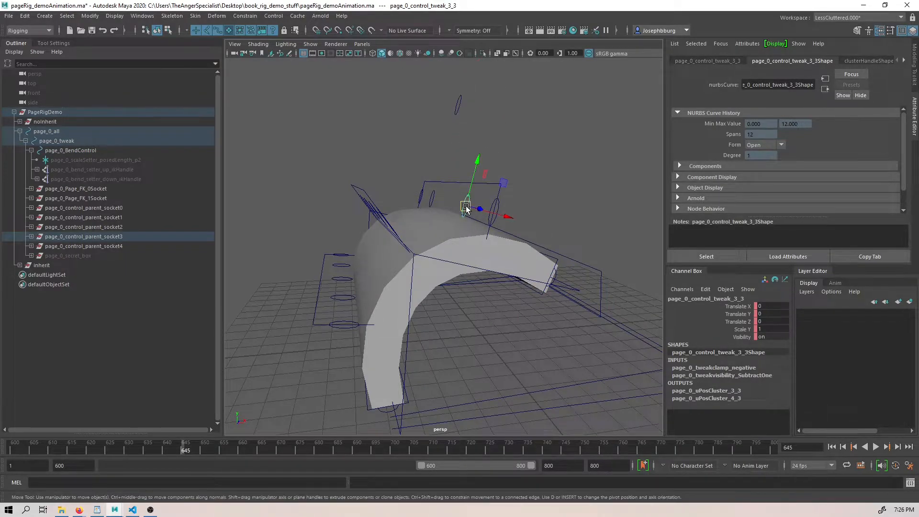
{"action": "left_click_drag", "start_coordinate": [478, 90], "coordinate": [433, 180], "text": "alt"}
{"action": "left_click", "coordinate": [431, 199]}
{"action": "left_click", "coordinate": [426, 196]}
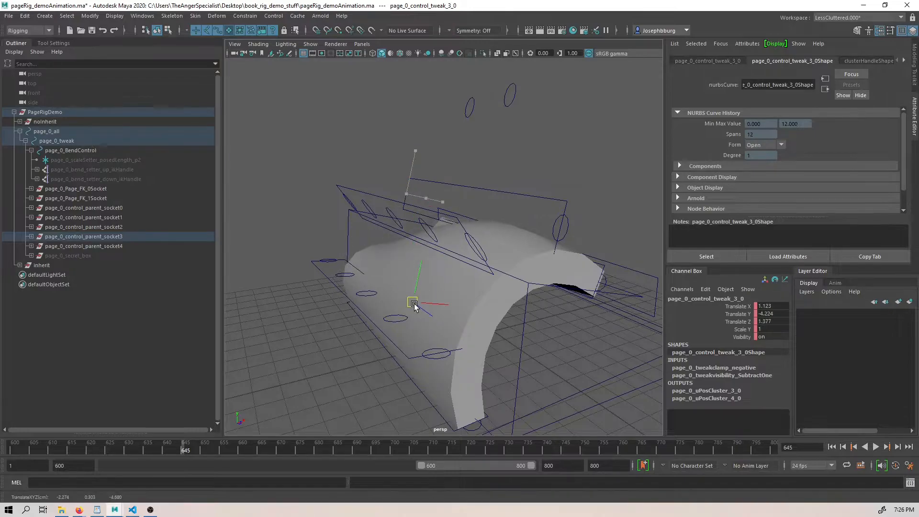
Move the tweak controls along the page's outer edge, including page_0_control_tweak_4_1 and page_0_control_tweak_4_3, to curl and lift it
{"action": "left_click_drag", "start_coordinate": [559, 240], "coordinate": [442, 283]}
{"action": "left_click", "coordinate": [485, 249]}
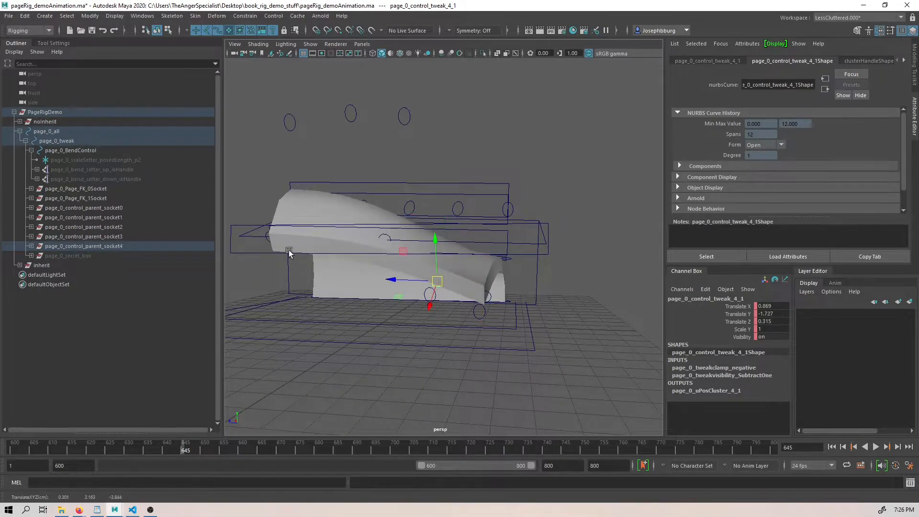
{"action": "left_click_drag", "start_coordinate": [266, 241], "coordinate": [265, 203]}
{"action": "left_click", "coordinate": [331, 246]}
{"action": "left_click", "coordinate": [327, 239]}
{"action": "left_click_drag", "start_coordinate": [328, 238], "coordinate": [431, 192]}
{"action": "left_click_drag", "start_coordinate": [455, 225], "coordinate": [257, 276], "text": "alt"}
Unhide page_0_secret_box, expand its page_0_no_inherit group, and display joints and IK handles in the viewport
{"action": "left_click", "coordinate": [20, 265]}
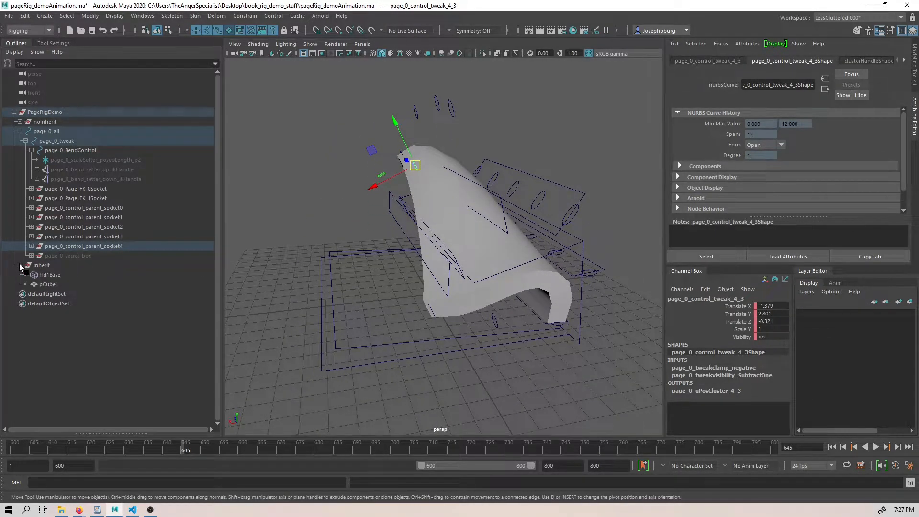
{"action": "left_click", "coordinate": [58, 257]}
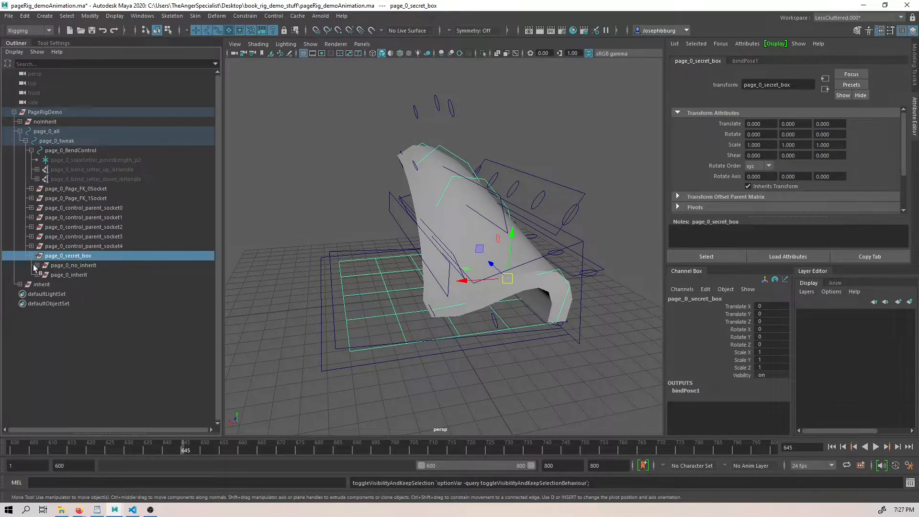
{"action": "left_click", "coordinate": [37, 265]}
{"action": "left_click", "coordinate": [85, 284]}
{"action": "left_click", "coordinate": [97, 341]}
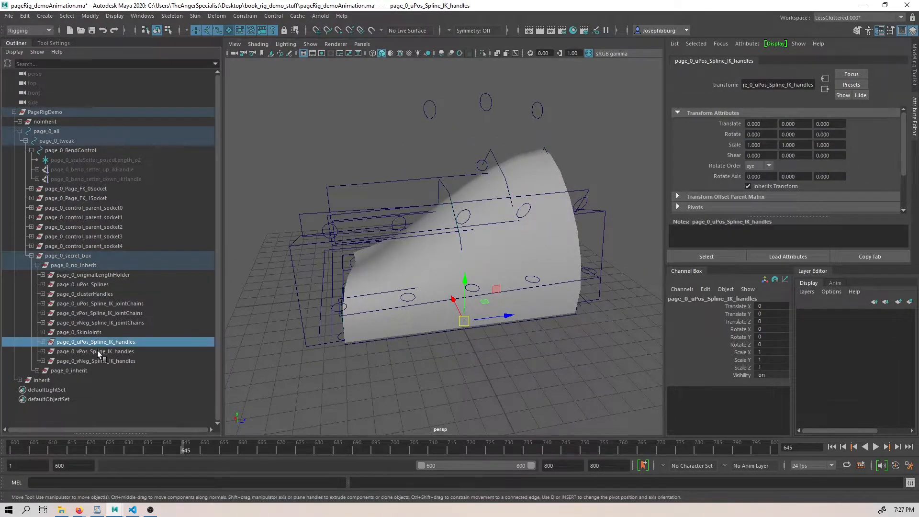
{"action": "left_click", "coordinate": [307, 44]}
{"action": "left_click", "coordinate": [332, 75]}
Examine the spline IK joint chains and the page_0_SkinJoints group, including the page_0_vPos_SplineIK_3_1 joint
{"action": "left_click_drag", "start_coordinate": [349, 187], "coordinate": [506, 195], "text": "alt"}
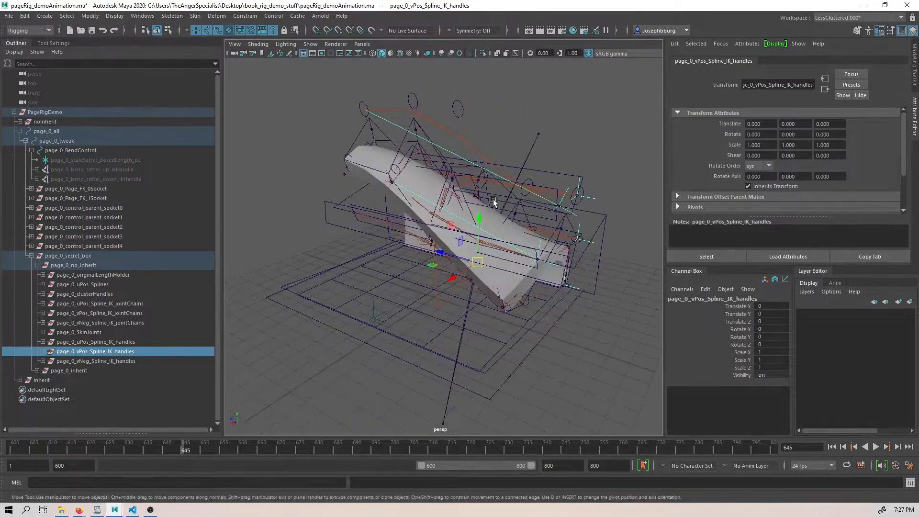
{"action": "left_click", "coordinate": [111, 314]}
{"action": "left_click", "coordinate": [115, 323]}
{"action": "left_click_drag", "start_coordinate": [355, 271], "coordinate": [311, 268], "text": "alt"}
{"action": "left_click", "coordinate": [79, 332]}
{"action": "left_click_drag", "start_coordinate": [257, 252], "coordinate": [430, 268], "text": "alt"}
{"action": "right_click_drag", "start_coordinate": [431, 268], "coordinate": [476, 283], "text": "alt"}
{"action": "left_click_drag", "start_coordinate": [476, 283], "coordinate": [462, 204], "text": "alt"}
{"action": "left_click", "coordinate": [438, 158]}
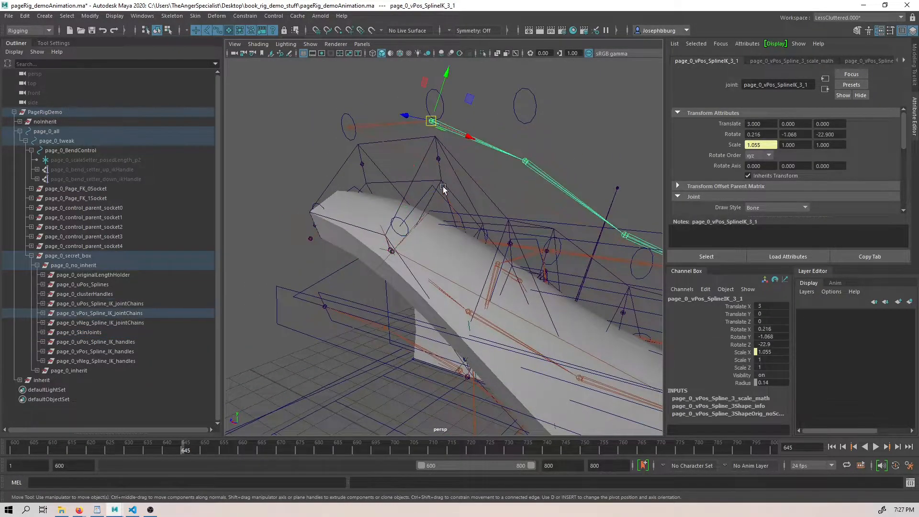
Try moving the page_0_skin_3_3 joint to see its influence on the page, and undo the move
{"action": "left_click", "coordinate": [437, 146]}
{"action": "left_click_drag", "start_coordinate": [436, 146], "coordinate": [460, 152], "text": "alt"}
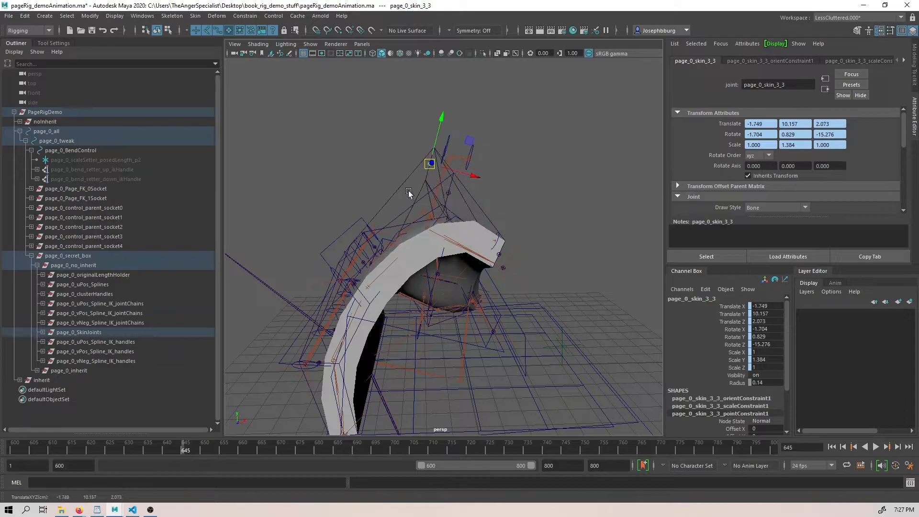
{"action": "left_click_drag", "start_coordinate": [413, 188], "coordinate": [503, 202], "text": "alt"}
{"action": "key", "text": "ctrl+z"}
{"action": "left_click_drag", "start_coordinate": [407, 206], "coordinate": [366, 195], "text": "alt"}
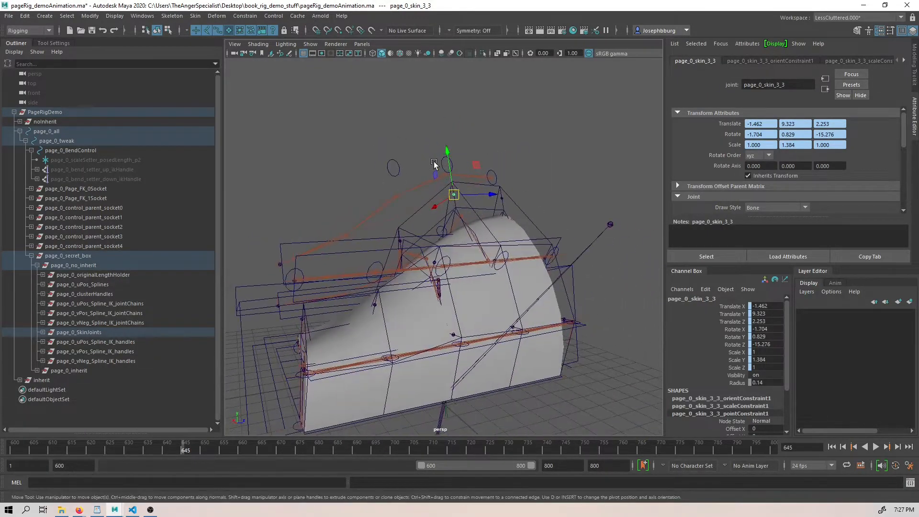
Move page_0_control_tweak_3_3 to about -0.54, 3.82, -0.91 to test how the inner joints follow
{"action": "left_click", "coordinate": [445, 165]}
{"action": "scroll", "coordinate": [451, 172], "scroll_direction": "up", "scroll_amount": 3}
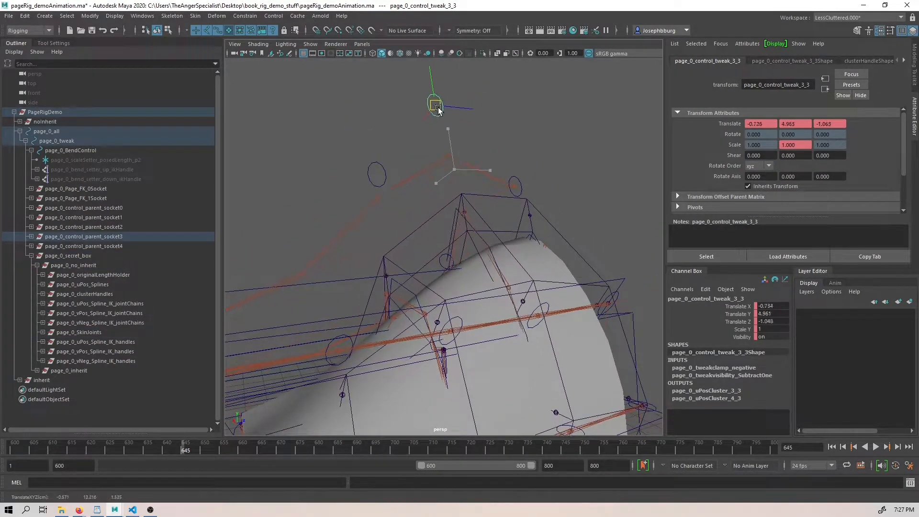
{"action": "left_click_drag", "start_coordinate": [437, 210], "coordinate": [450, 229]}
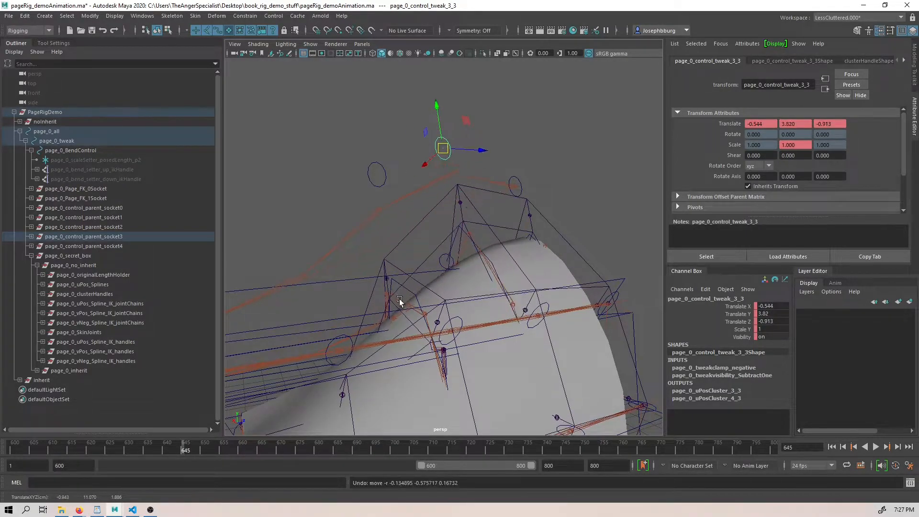
{"action": "scroll", "coordinate": [399, 298], "scroll_direction": "down", "scroll_amount": 8}
{"action": "left_click_drag", "start_coordinate": [431, 259], "coordinate": [484, 268], "text": "alt"}
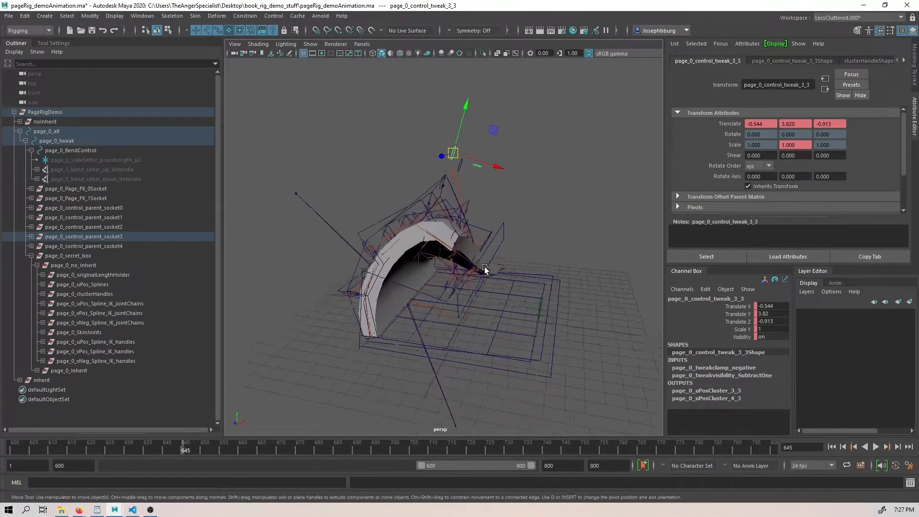
Undo the tweak control and joint edits back to before page_0_control_tweak_3_3 was moved
{"action": "key", "text": "ctrl+z"}
{"action": "key", "text": "ctrl+z"}
{"action": "key", "text": "ctrl+z"}
{"action": "key", "text": "ctrl+z"}
{"action": "key", "text": "ctrl+z"}
{"action": "key", "text": "ctrl+z"}
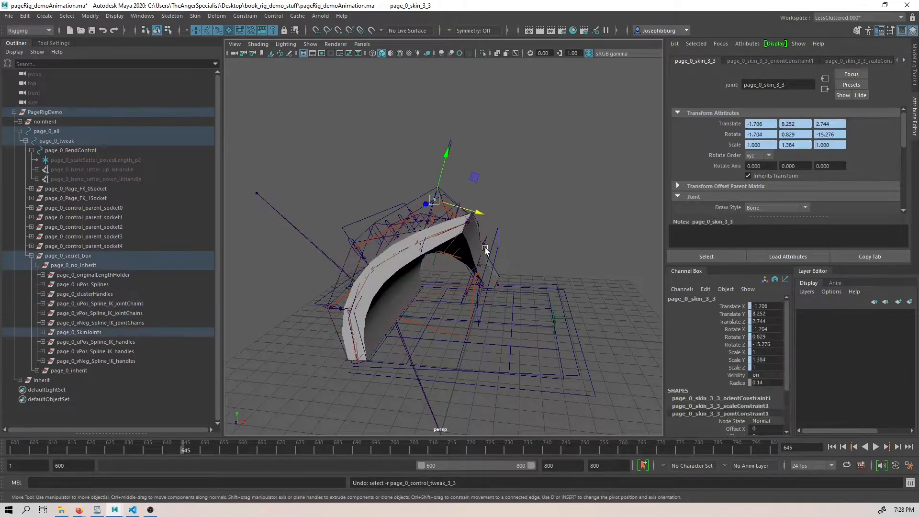
{"action": "key", "text": "ctrl+z"}
{"action": "key", "text": "ctrl+z"}
{"action": "key", "text": "ctrl+z"}
{"action": "key", "text": "ctrl+z"}
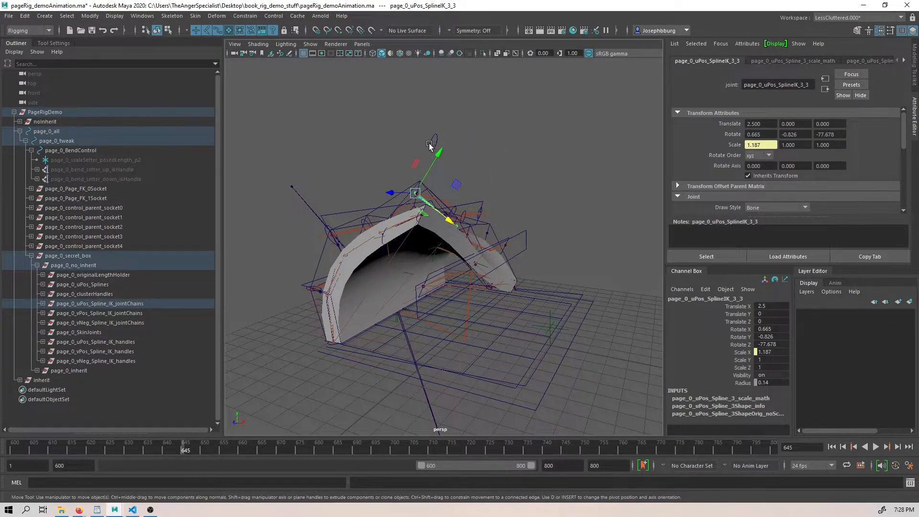
{"action": "key", "text": "ctrl+z"}
{"action": "key", "text": "ctrl+z"}
{"action": "key", "text": "ctrl+z"}
{"action": "key", "text": "ctrl+z"}
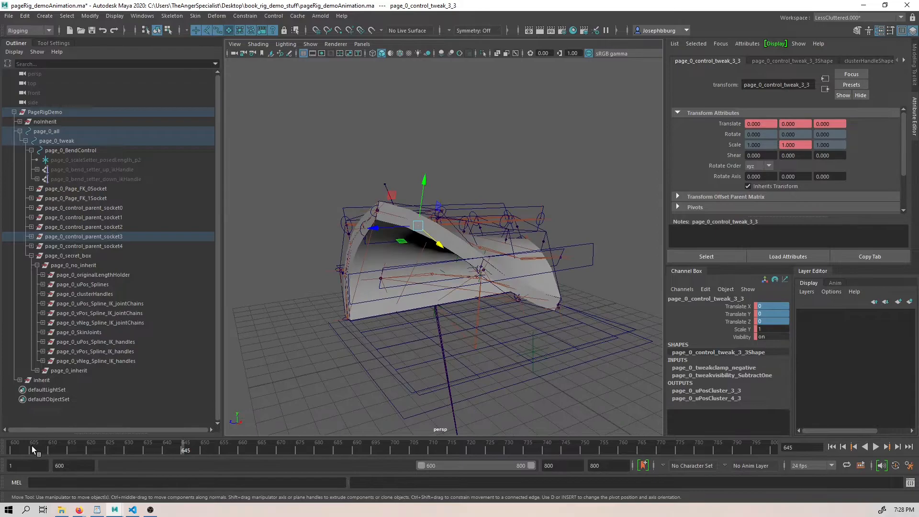
Go to frame 676 and bend the flat page by moving page_0_BendControl to about X -4.1, Y 3.5
{"action": "left_click_drag", "start_coordinate": [32, 446], "coordinate": [134, 448]}
{"action": "left_click", "coordinate": [360, 386]}
{"action": "left_click_drag", "start_coordinate": [399, 398], "coordinate": [464, 368], "text": "alt"}
{"action": "left_click", "coordinate": [357, 385]}
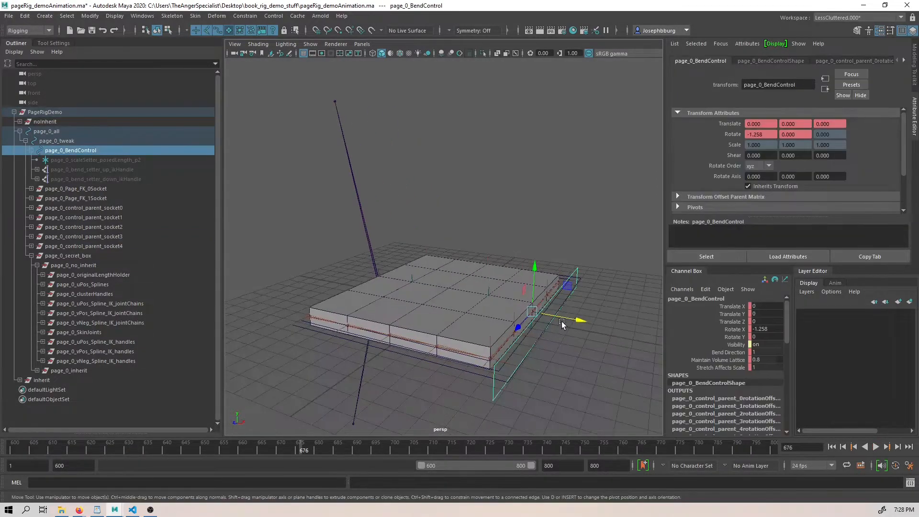
{"action": "left_click_drag", "start_coordinate": [556, 324], "coordinate": [472, 310]}
{"action": "left_click_drag", "start_coordinate": [463, 275], "coordinate": [461, 206]}
Examine the bend setter joints beneath the bent page, selecting page_0_bend_setter_0_down
{"action": "left_click_drag", "start_coordinate": [461, 208], "coordinate": [444, 303], "text": "alt"}
{"action": "key", "text": "e"}
{"action": "key", "text": "ctrl+z"}
{"action": "left_click", "coordinate": [444, 305]}
{"action": "left_click", "coordinate": [385, 316]}
{"action": "left_click_drag", "start_coordinate": [385, 315], "coordinate": [381, 273], "text": "alt"}
{"action": "key", "text": "q"}
{"action": "left_click", "coordinate": [372, 320]}
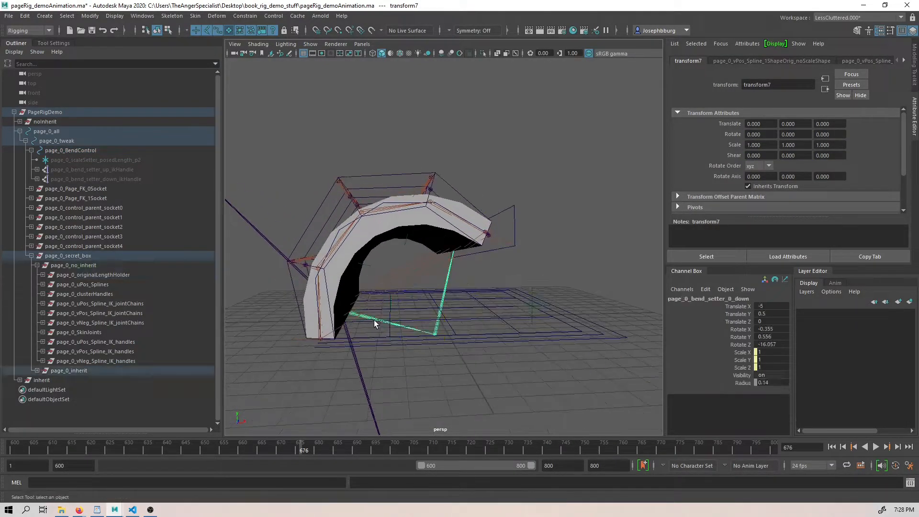
Hide the page mesh and select parts of the exposed spline rig, including page_0_uPos_Spline_2_ikHandle
{"action": "left_click", "coordinate": [319, 309]}
{"action": "key", "text": "h"}
{"action": "left_click", "coordinate": [357, 228]}
{"action": "right_click_drag", "start_coordinate": [358, 229], "coordinate": [392, 236], "text": "alt"}
{"action": "left_click", "coordinate": [389, 216]}
{"action": "left_click_drag", "start_coordinate": [389, 218], "coordinate": [341, 269], "text": "alt"}
{"action": "left_click", "coordinate": [346, 226]}
{"action": "left_click_drag", "start_coordinate": [389, 291], "coordinate": [523, 261], "text": "alt"}
{"action": "left_click", "coordinate": [524, 264]}
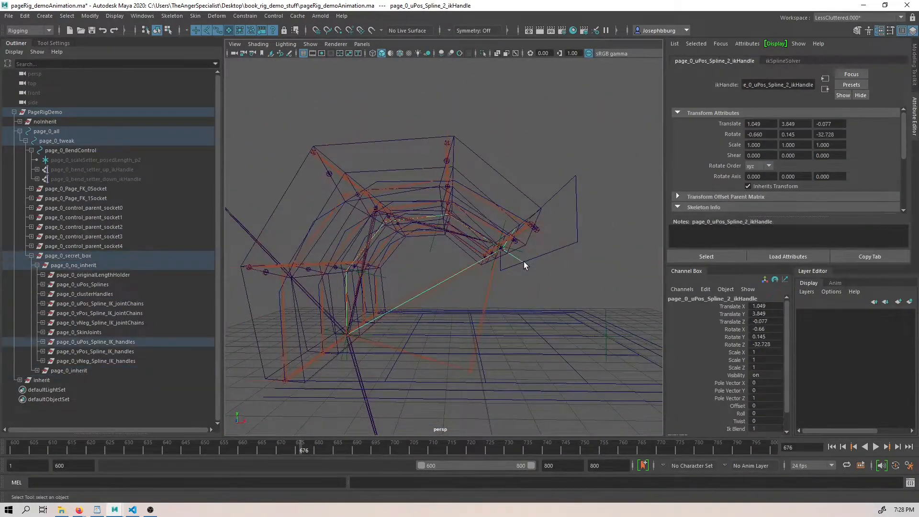
Set Bend Direction to 0.5 on page_0_BendControl and select the bend setter joint chains, including page_0_bend_setter_0_up
{"action": "left_click", "coordinate": [577, 242]}
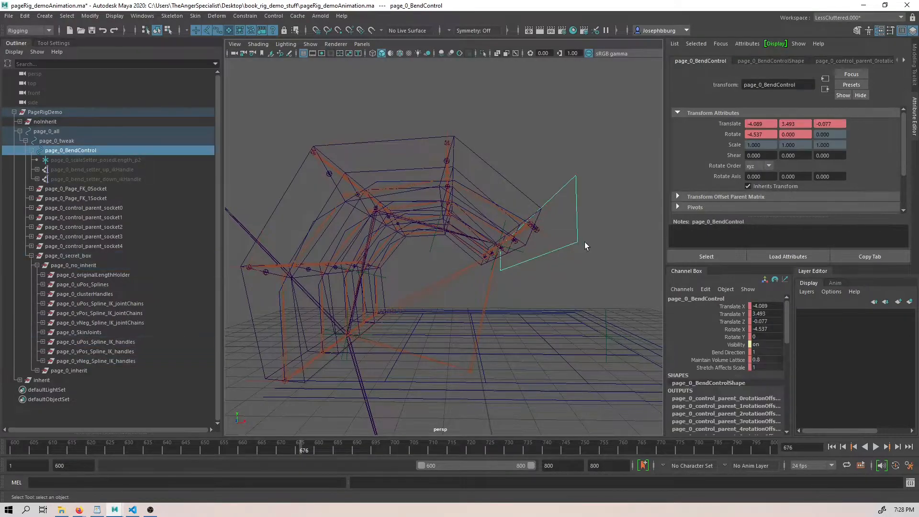
{"action": "left_click", "coordinate": [723, 352]}
{"action": "mouse_move", "coordinate": [512, 341]}
{"action": "middle_mouse_down"}
{"action": "mouse_move", "coordinate": [487, 339]}
{"action": "mouse_move", "coordinate": [496, 336]}
{"action": "middle_mouse_up"}
{"action": "left_click_drag", "start_coordinate": [496, 337], "coordinate": [423, 311], "text": "alt"}
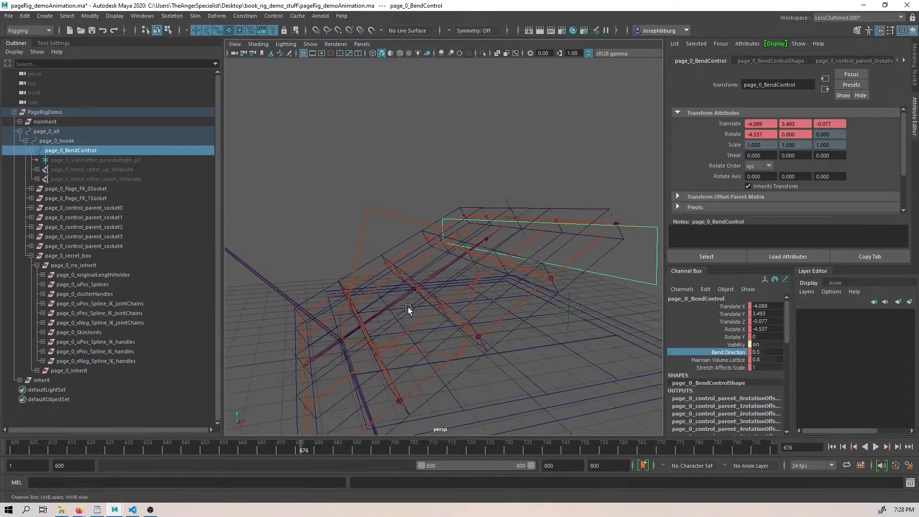
{"action": "left_click", "coordinate": [360, 246]}
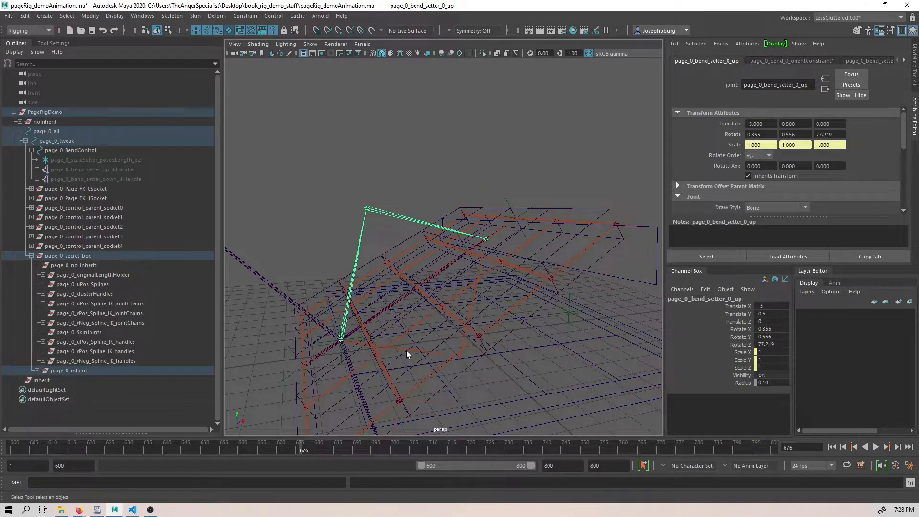
{"action": "left_click", "coordinate": [321, 354]}
Try moving page_0_BendControl upward to see the bend setter joints react, undo the move, and clear the selection
{"action": "left_click_drag", "start_coordinate": [439, 351], "coordinate": [581, 273], "text": "alt"}
{"action": "left_click", "coordinate": [591, 281]}
{"action": "scroll", "coordinate": [589, 282], "scroll_direction": "down", "scroll_amount": 2}
{"action": "key", "text": "w"}
{"action": "left_click_drag", "start_coordinate": [496, 244], "coordinate": [495, 223]}
{"action": "key", "text": "ctrl+z"}
{"action": "left_click", "coordinate": [382, 234]}
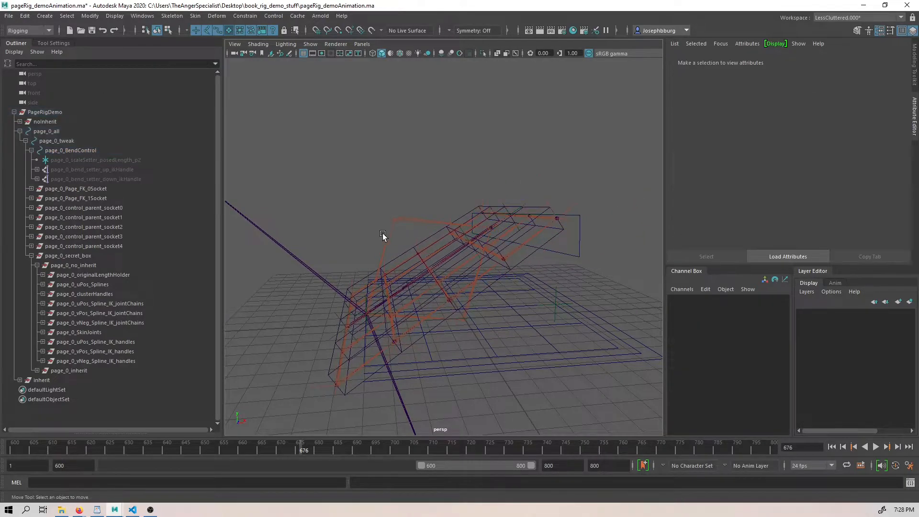
Move page_0_BendControl outward to about -1.108, 4.239, 0.292 and set its Bend Direction to 0
{"action": "left_click", "coordinate": [553, 249]}
{"action": "mouse_move", "coordinate": [465, 344]}
{"action": "middle_mouse_down"}
{"action": "mouse_move", "coordinate": [473, 347]}
{"action": "mouse_move", "coordinate": [462, 353]}
{"action": "middle_mouse_up"}
{"action": "left_click_drag", "start_coordinate": [492, 228], "coordinate": [546, 229]}
{"action": "left_click", "coordinate": [685, 351]}
{"action": "mouse_move", "coordinate": [610, 332]}
{"action": "middle_mouse_down"}
{"action": "mouse_move", "coordinate": [593, 328]}
{"action": "mouse_move", "coordinate": [605, 327]}
{"action": "middle_mouse_up"}
{"action": "middle_click_drag", "start_coordinate": [754, 352], "coordinate": [581, 334]}
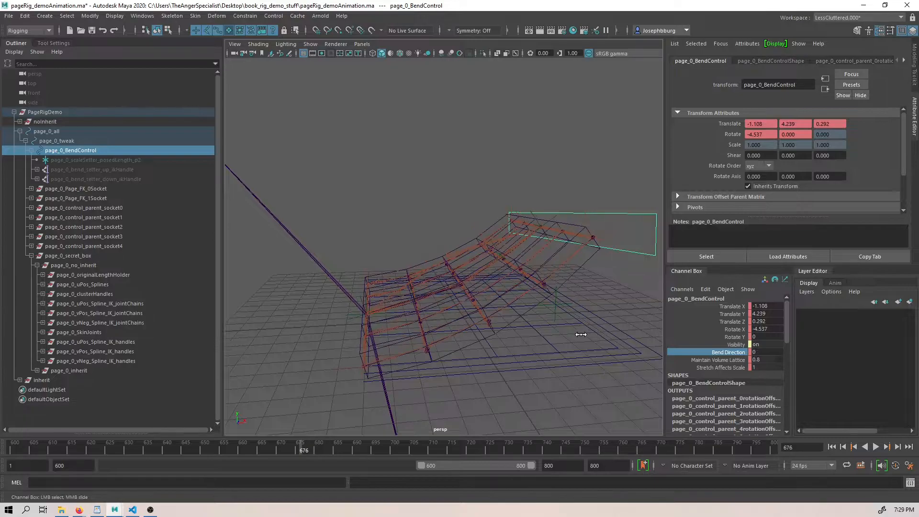
Nudge page_0_BendControl around Translate -0.776, 4.071, 0.376 and try Bend Direction at 1 to compare the page's curve
{"action": "left_click_drag", "start_coordinate": [556, 226], "coordinate": [552, 232]}
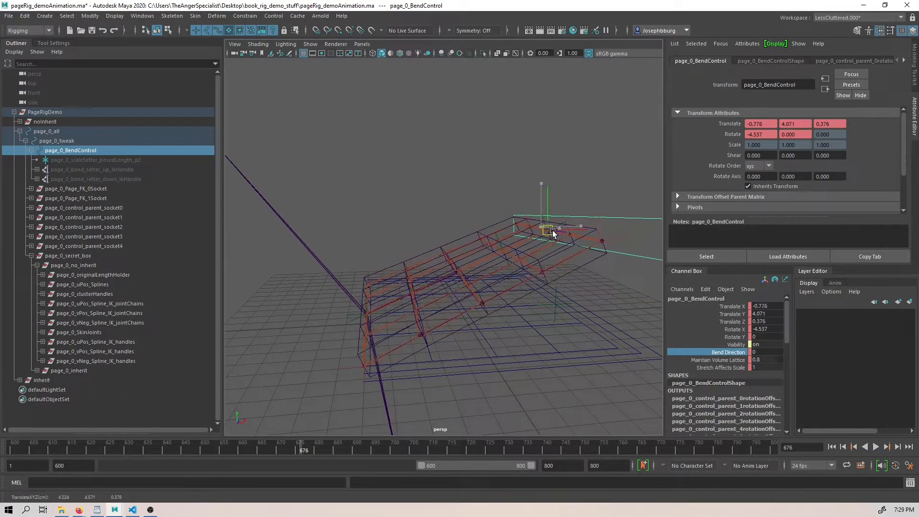
{"action": "middle_click_drag", "start_coordinate": [572, 294], "coordinate": [614, 290]}
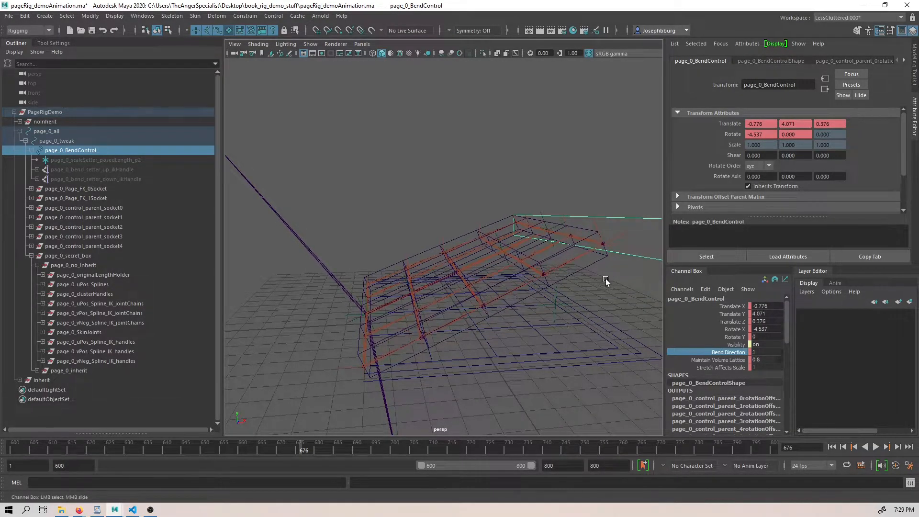
{"action": "mouse_move", "coordinate": [550, 234]}
{"action": "left_mouse_down"}
{"action": "mouse_move", "coordinate": [540, 239]}
{"action": "mouse_move", "coordinate": [546, 235]}
{"action": "left_mouse_up"}
{"action": "middle_click_drag", "start_coordinate": [526, 336], "coordinate": [549, 352]}
Lower page_0_BendControl to about -0.93, 3.71, 0.41 and test Bend Direction at 1 before setting it to 0
{"action": "key", "text": "w"}
{"action": "left_click_drag", "start_coordinate": [558, 229], "coordinate": [543, 241]}
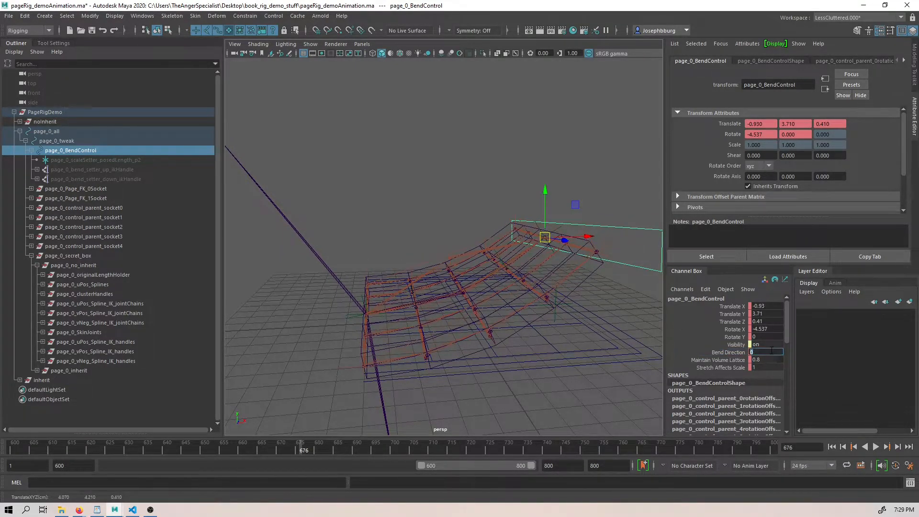
{"action": "type", "text": "1"}
{"action": "key", "text": "Return"}
{"action": "type", "text": "0"}
{"action": "key", "text": "Return"}
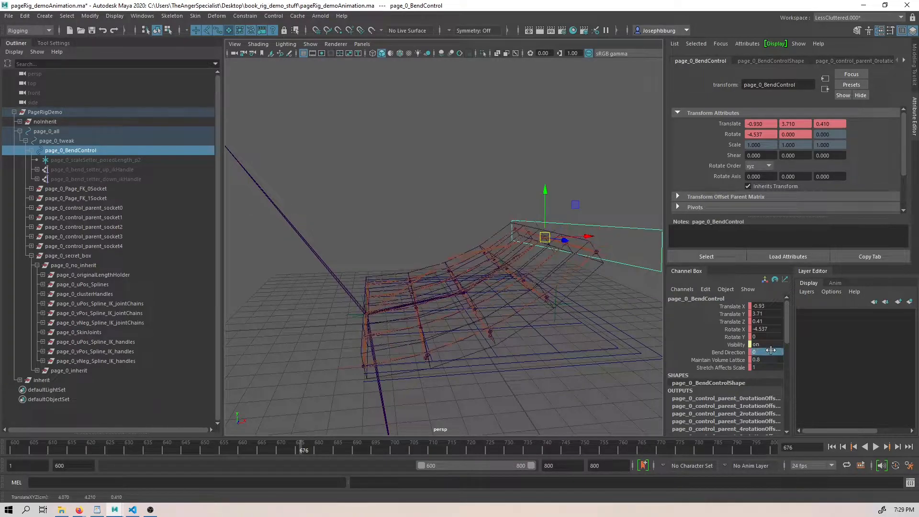
Pull page_0_BendControl in toward the spine, to about -2.268, 2.403, 0.203, for a stronger page bend
{"action": "middle_click_drag", "start_coordinate": [533, 314], "coordinate": [527, 320]}
{"action": "middle_click_drag", "start_coordinate": [570, 249], "coordinate": [460, 309]}
{"action": "left_click_drag", "start_coordinate": [461, 308], "coordinate": [473, 288], "text": "alt"}
{"action": "right_click_drag", "start_coordinate": [473, 288], "coordinate": [482, 359], "text": "alt"}
{"action": "left_click_drag", "start_coordinate": [482, 359], "coordinate": [470, 294], "text": "alt"}
{"action": "middle_click_drag", "start_coordinate": [470, 294], "coordinate": [512, 260]}
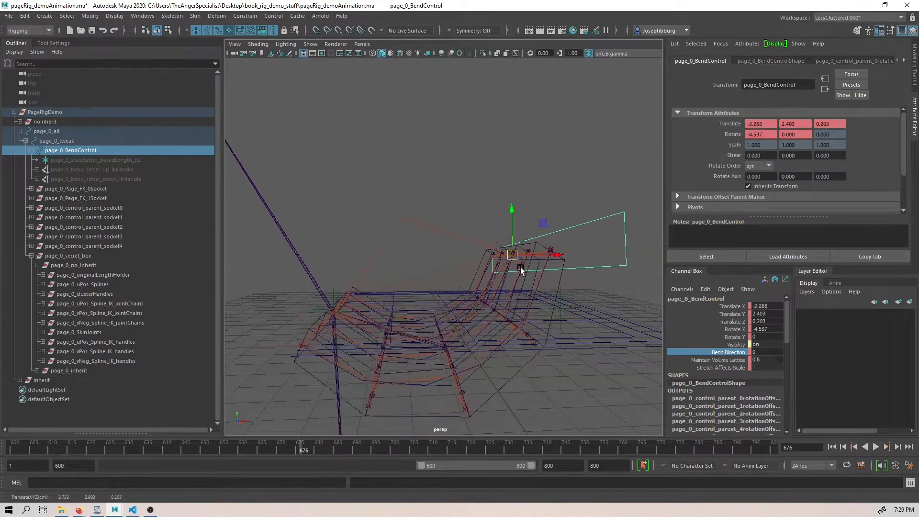
Shift page_0_BendControl to about -1.726, 2.298, 0.262 and flip the bend by setting Bend Direction to 1
{"action": "middle_click_drag", "start_coordinate": [576, 330], "coordinate": [586, 333]}
{"action": "left_click", "coordinate": [719, 352]}
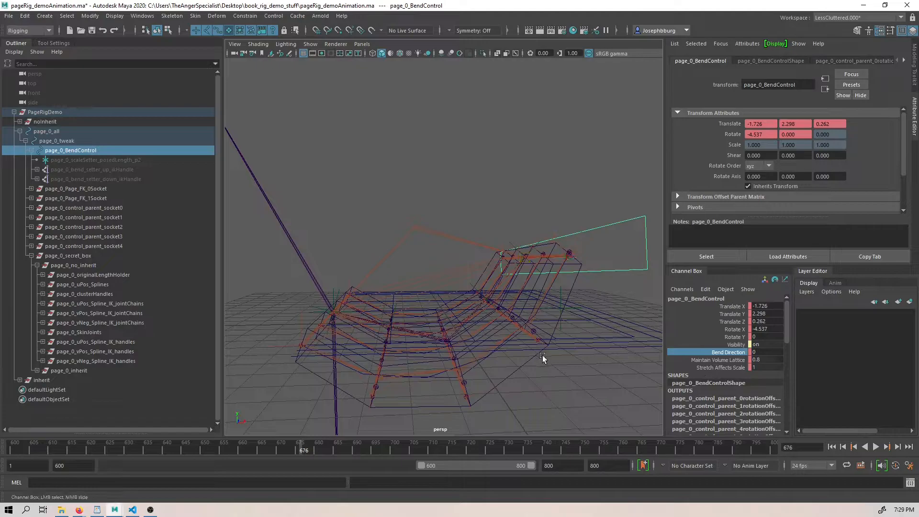
{"action": "middle_click_drag", "start_coordinate": [542, 355], "coordinate": [574, 357]}
{"action": "left_click_drag", "start_coordinate": [510, 319], "coordinate": [379, 263], "text": "alt"}
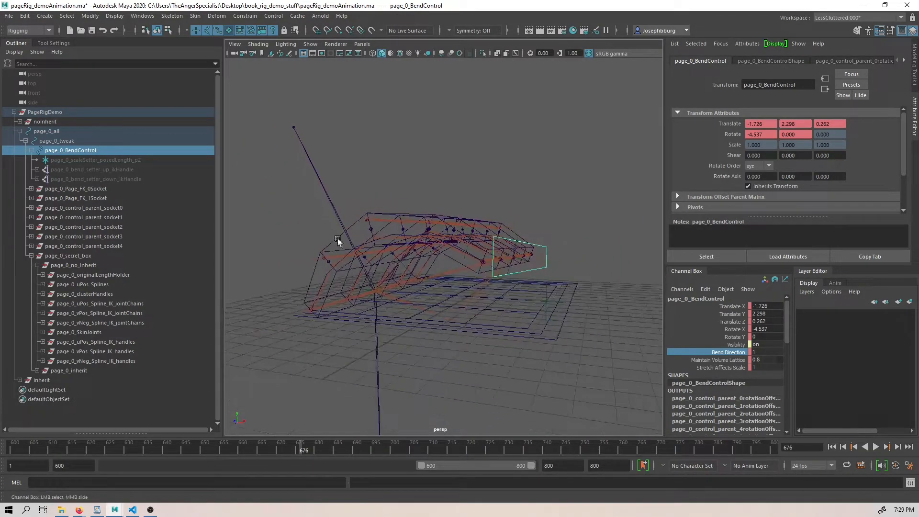
Open the before.ma scene and select pCube1
{"action": "left_click", "coordinate": [8, 15]}
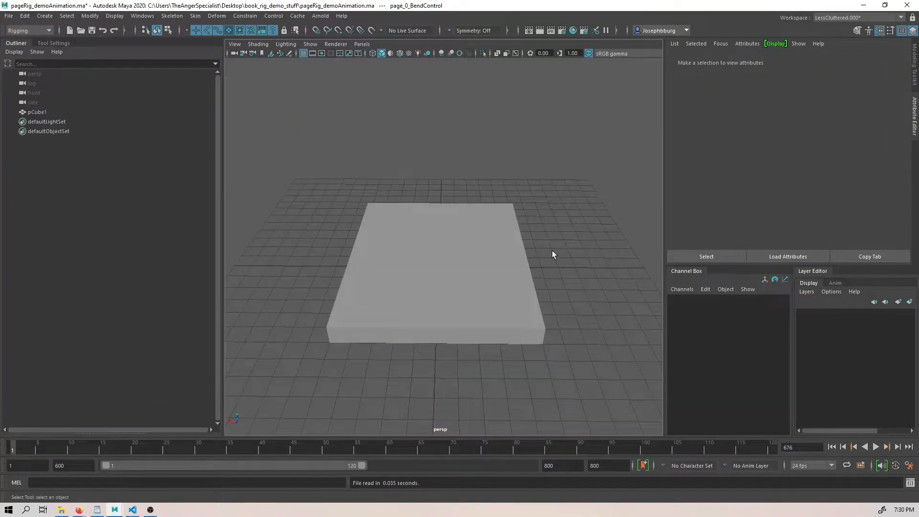
{"action": "left_click", "coordinate": [475, 237]}
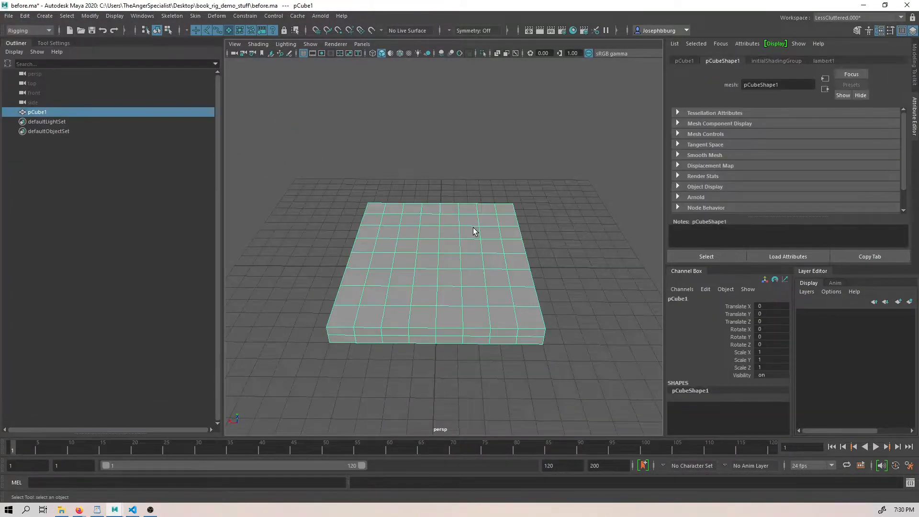
{"action": "right_click_drag", "start_coordinate": [485, 212], "coordinate": [636, 288], "text": "alt"}
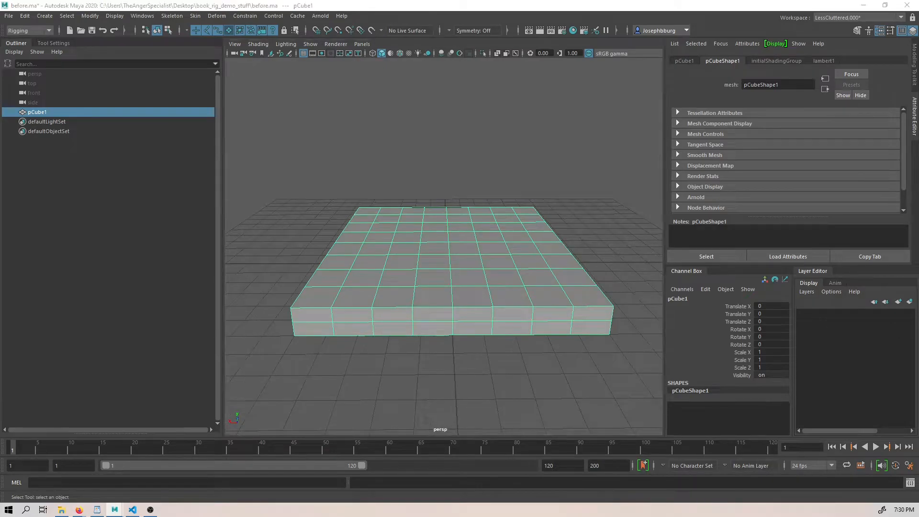
Generate the page_0 rig with its skin joints around pCube1 using the rig builder
{"action": "left_click_drag", "start_coordinate": [918, 119], "coordinate": [557, 92]}
{"action": "scroll", "coordinate": [559, 229], "scroll_direction": "down", "scroll_amount": 5}
{"action": "scroll", "coordinate": [559, 230], "scroll_direction": "up", "scroll_amount": 5}
{"action": "middle_click_drag", "start_coordinate": [346, 170], "coordinate": [286, 168], "text": "alt"}
{"action": "right_click_drag", "start_coordinate": [286, 167], "coordinate": [244, 165], "text": "alt"}
{"action": "left_click", "coordinate": [606, 112]}
{"action": "left_click_drag", "start_coordinate": [608, 89], "coordinate": [918, 53]}
{"action": "left_click_drag", "start_coordinate": [582, 17], "coordinate": [918, 203]}
{"action": "middle_click_drag", "start_coordinate": [316, 257], "coordinate": [383, 256], "text": "alt"}
{"action": "scroll", "coordinate": [469, 201], "scroll_direction": "up", "scroll_amount": 3}
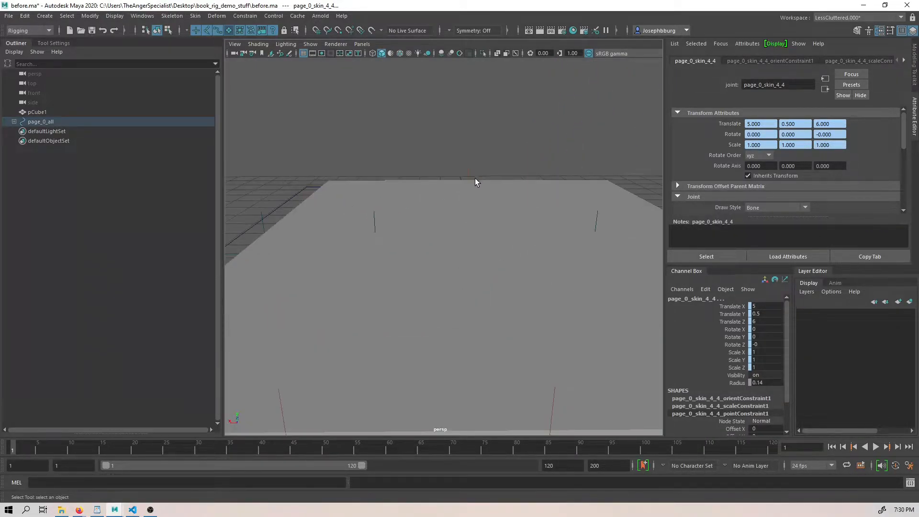
Add pCube1 to the selected page skin joints and bind it directly to them with Bind Skin
{"action": "left_click", "coordinate": [476, 178]}
{"action": "scroll", "coordinate": [439, 251], "scroll_direction": "down", "scroll_amount": 2}
{"action": "left_click", "coordinate": [196, 18]}
{"action": "left_click", "coordinate": [210, 41]}
Turn on Bend Control Visibility on page_0_tweak, try moving page_0_BendControl to test the bound cube, and undo the move
{"action": "left_click", "coordinate": [265, 341]}
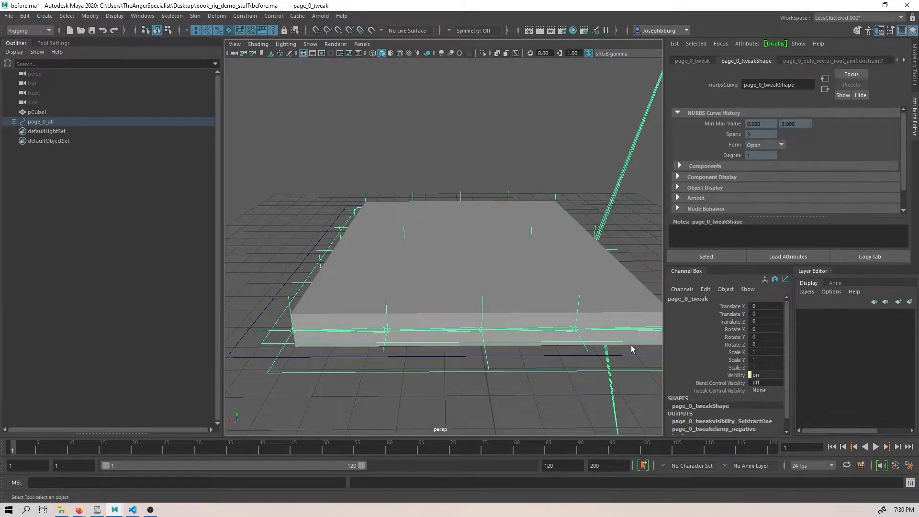
{"action": "left_click", "coordinate": [240, 389]}
{"action": "key", "text": "w"}
{"action": "left_click_drag", "start_coordinate": [314, 243], "coordinate": [471, 266]}
{"action": "scroll", "coordinate": [400, 252], "scroll_direction": "down", "scroll_amount": 5}
{"action": "key", "text": "ctrl+z"}
{"action": "key", "text": "ctrl+z"}
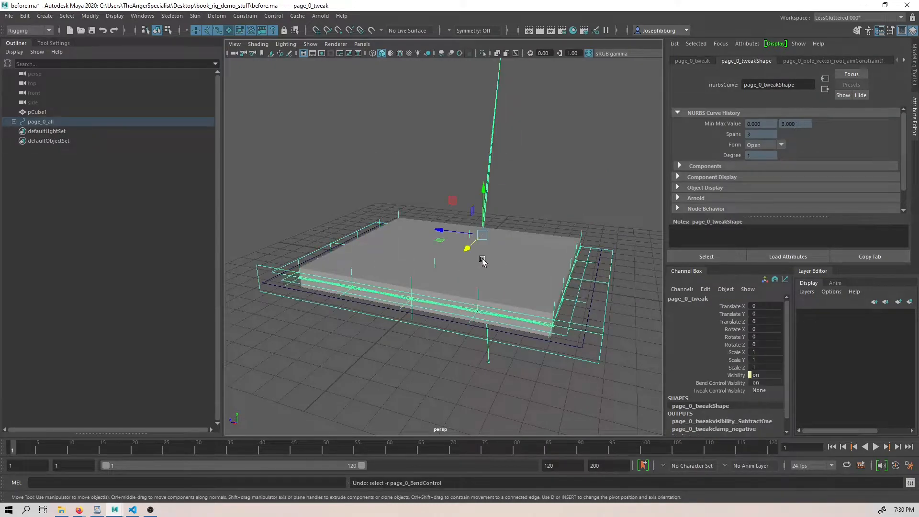
Undo the smooth skin bind on pCube1 and the mesh selection, viewing the joints along the cube's edge
{"action": "left_click", "coordinate": [483, 260]}
{"action": "key", "text": "ctrl+z"}
{"action": "left_click", "coordinate": [523, 268]}
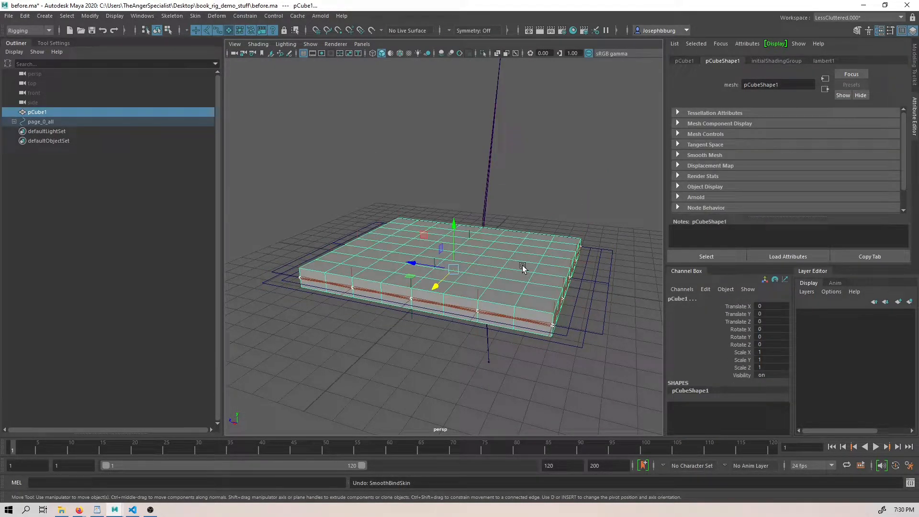
{"action": "left_click_drag", "start_coordinate": [524, 266], "coordinate": [403, 268], "text": "alt"}
{"action": "right_click_drag", "start_coordinate": [403, 268], "coordinate": [442, 299], "text": "alt"}
{"action": "middle_click_drag", "start_coordinate": [442, 299], "coordinate": [440, 285], "text": "alt"}
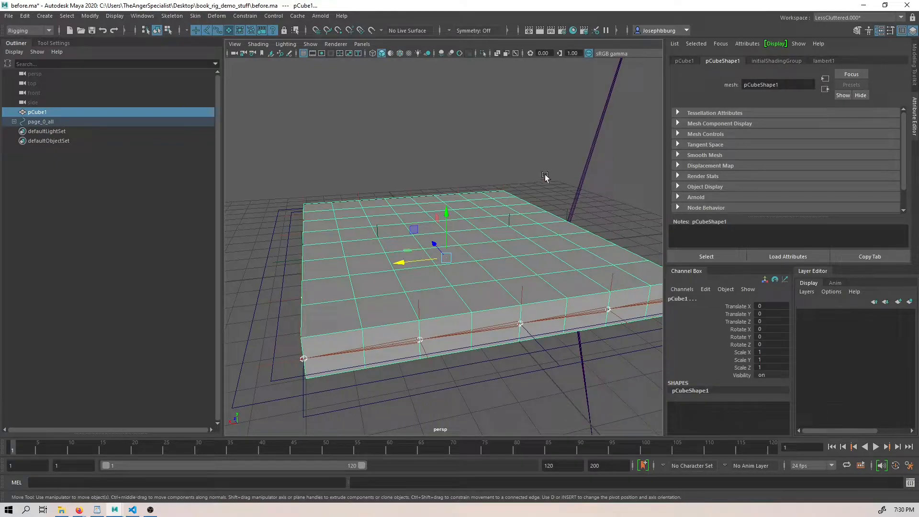
{"action": "key", "text": "ctrl+z"}
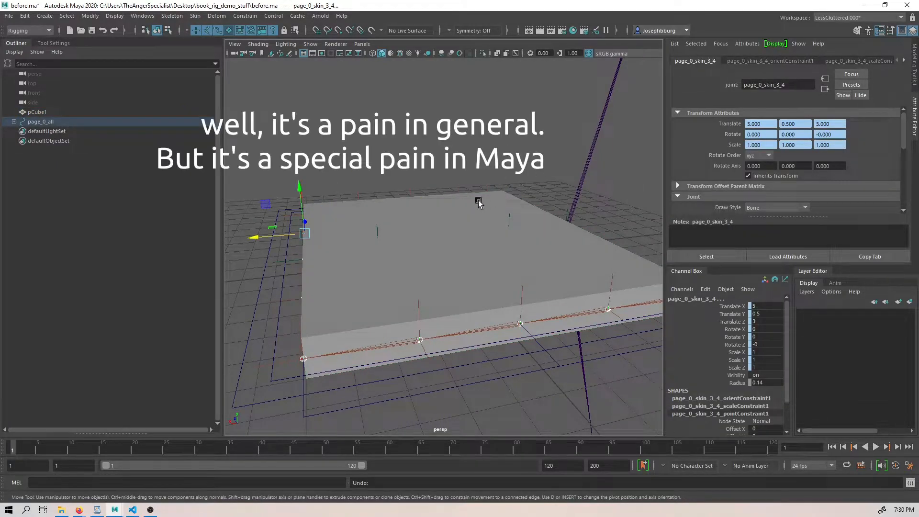
Reopen the before.ma scene without the rig and select pCube1 again
{"action": "left_click", "coordinate": [9, 16]}
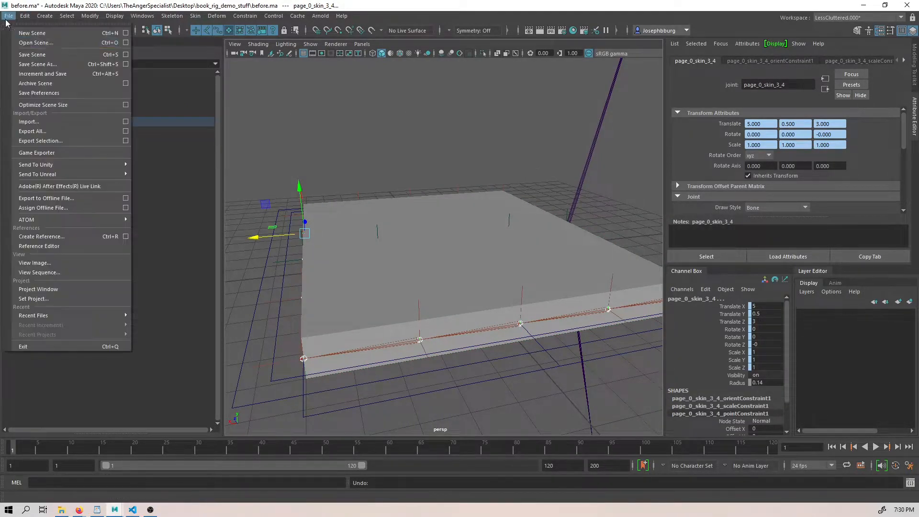
{"action": "left_click", "coordinate": [23, 45]}
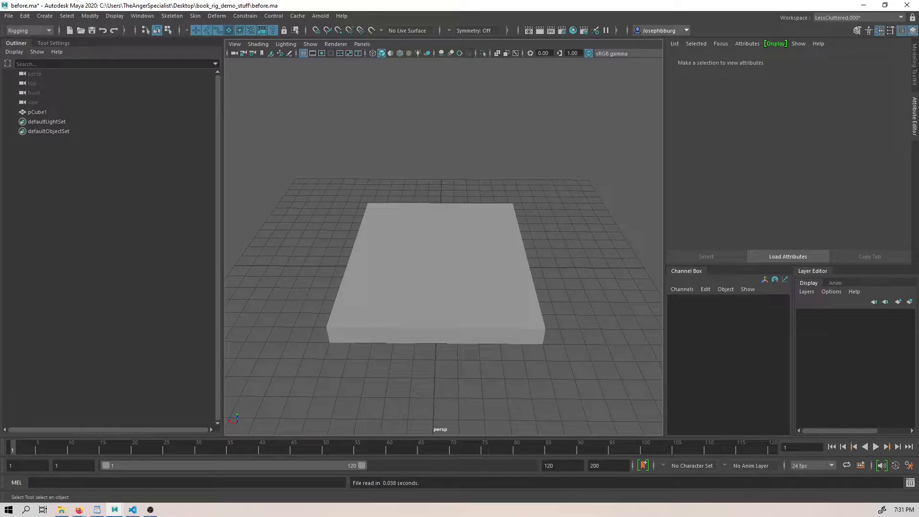
{"action": "left_click", "coordinate": [464, 273]}
{"action": "left_click_drag", "start_coordinate": [464, 273], "coordinate": [374, 179], "text": "alt"}
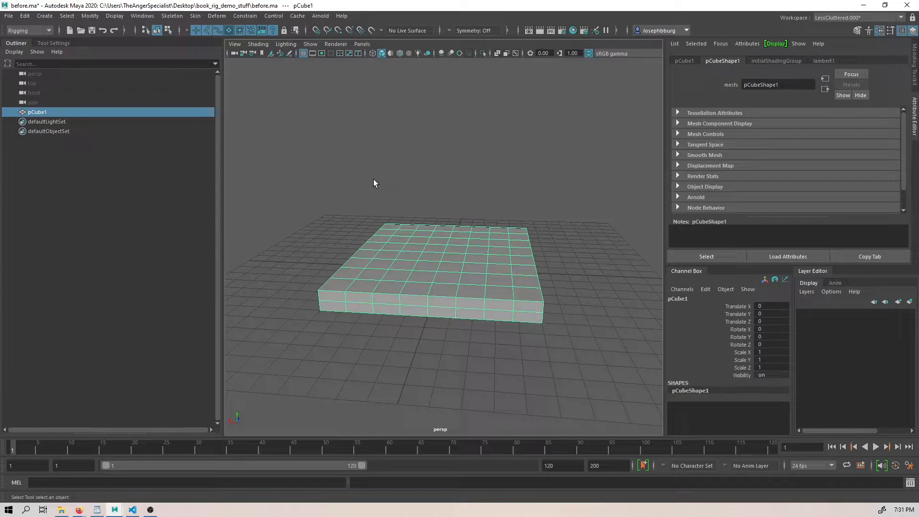
Apply a lattice to pCube1 with divisions 5, 2, 5 and local divisions 4, 3, 3
{"action": "left_click", "coordinate": [217, 16]}
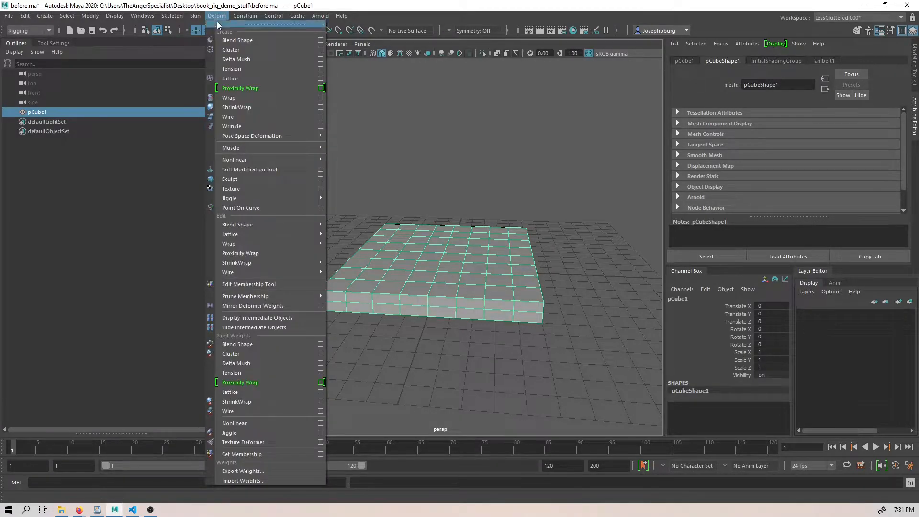
{"action": "left_click", "coordinate": [321, 79]}
{"action": "left_click", "coordinate": [467, 221]}
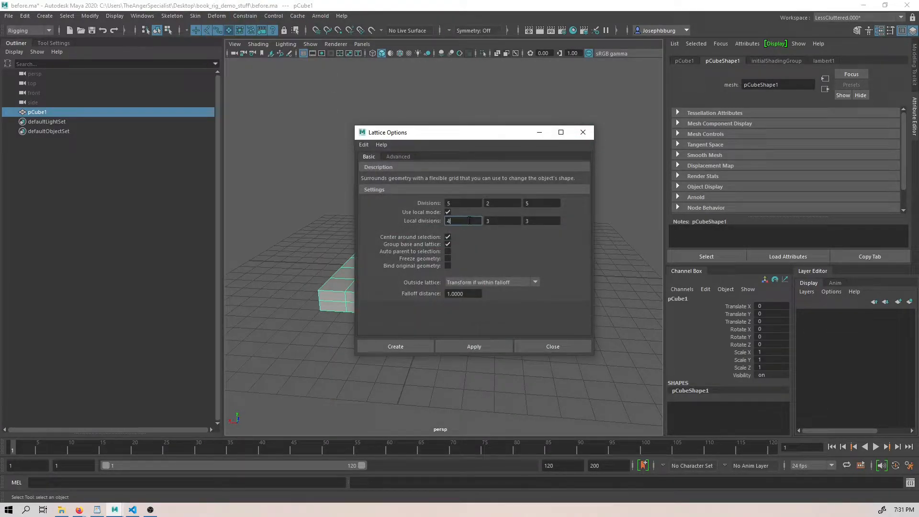
{"action": "type", "text": "4"}
{"action": "left_click", "coordinate": [481, 346]}
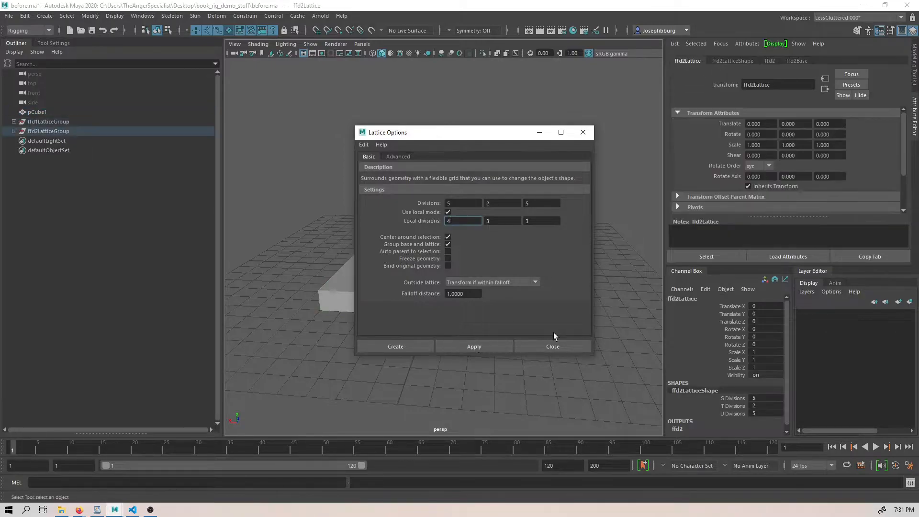
Close the lattice options, undo the duplicated lattices, and create a single lattice on pCube1 with the same settings
{"action": "left_click", "coordinate": [553, 346]}
{"action": "key", "text": "ctrl+z"}
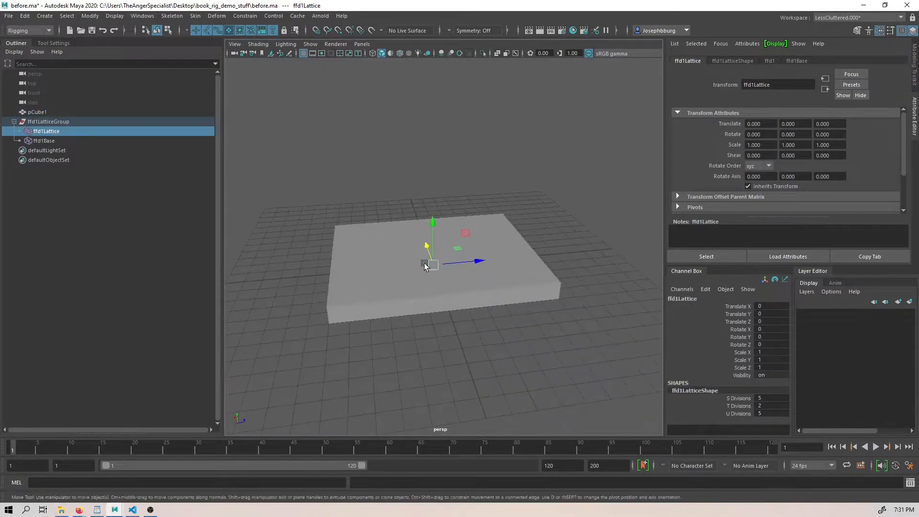
{"action": "left_click", "coordinate": [216, 16]}
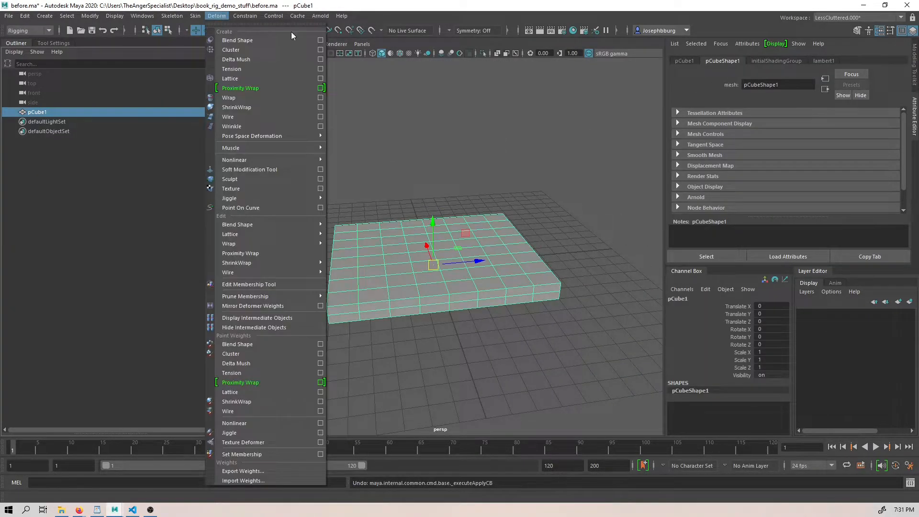
{"action": "left_click", "coordinate": [280, 77]}
{"action": "left_click_drag", "start_coordinate": [390, 191], "coordinate": [423, 188], "text": "alt"}
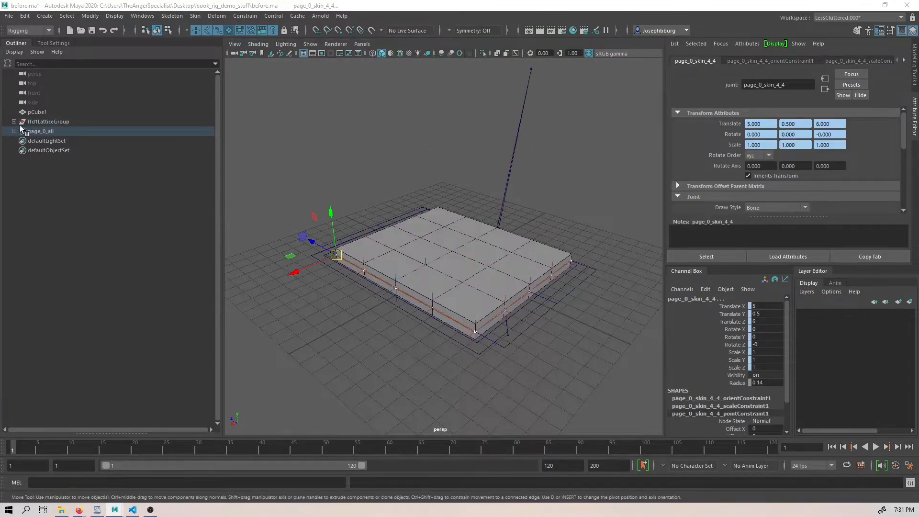
Add ffd1Lattice to the selected page skin joints and open the Bind Skin options beside the model
{"action": "left_click", "coordinate": [14, 122]}
{"action": "left_click", "coordinate": [45, 133]}
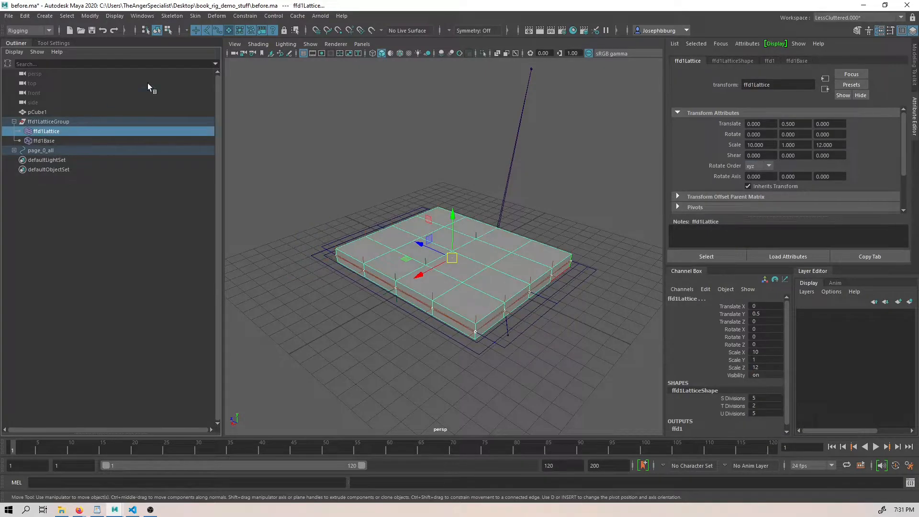
{"action": "left_click", "coordinate": [217, 15]}
{"action": "mouse_move", "coordinate": [192, 18]}
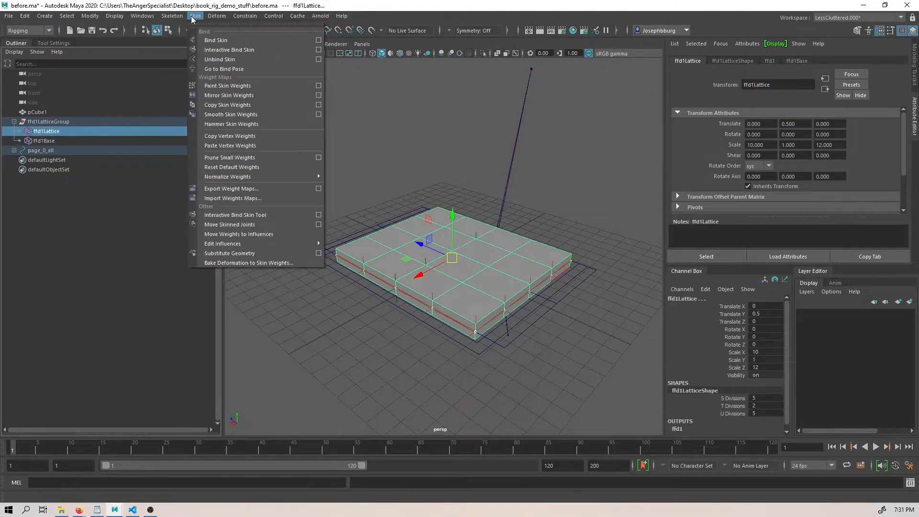
{"action": "left_click", "coordinate": [318, 42]}
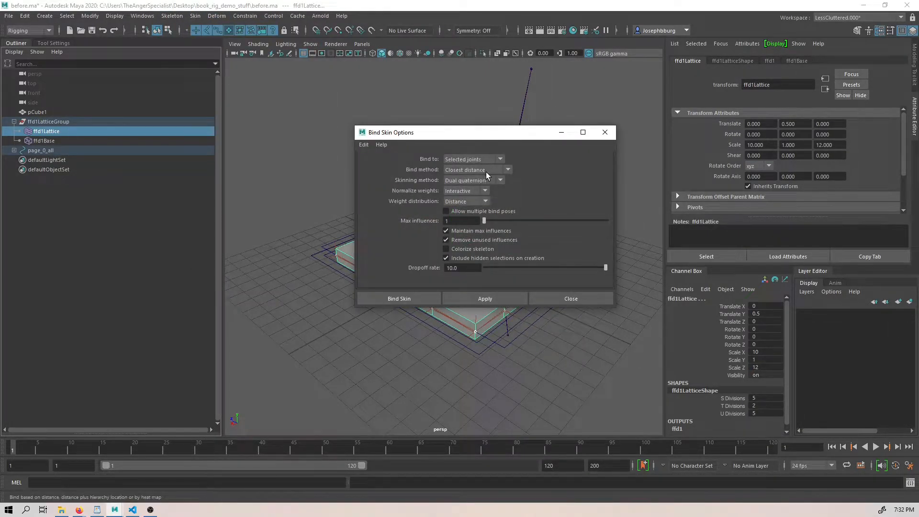
{"action": "left_click_drag", "start_coordinate": [452, 134], "coordinate": [675, 109]}
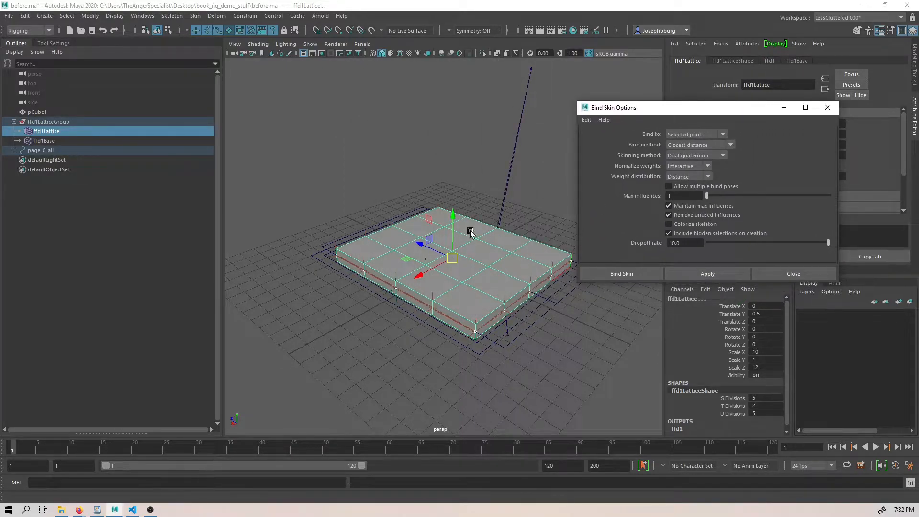
Examine how the lattice points line up with the skin joints, temporarily hiding pCube1 and undoing back to the bind selection
{"action": "left_click_drag", "start_coordinate": [475, 233], "coordinate": [379, 219], "text": "alt"}
{"action": "right_click_drag", "start_coordinate": [380, 219], "coordinate": [457, 267], "text": "alt"}
{"action": "left_click_drag", "start_coordinate": [458, 267], "coordinate": [466, 259], "text": "alt"}
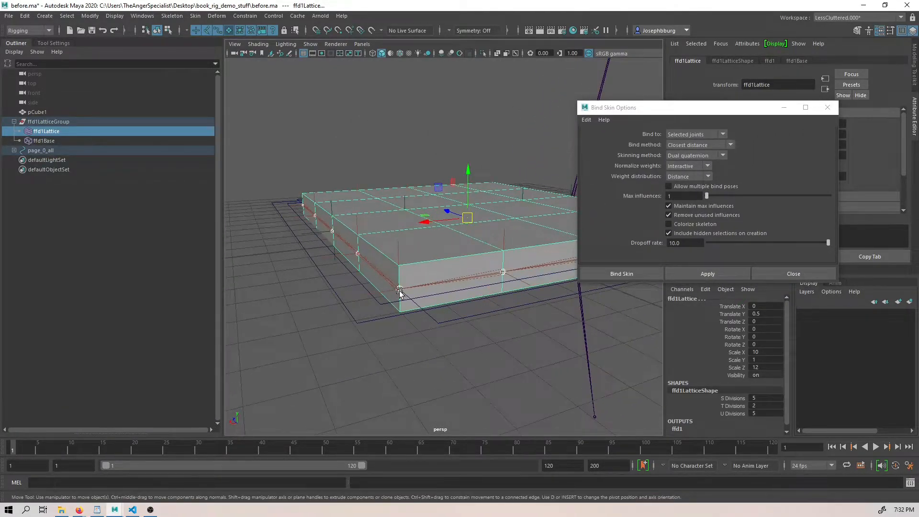
{"action": "left_click_drag", "start_coordinate": [342, 259], "coordinate": [365, 255], "text": "alt"}
{"action": "left_click_drag", "start_coordinate": [459, 216], "coordinate": [382, 205], "text": "alt"}
{"action": "left_click", "coordinate": [365, 237]}
{"action": "left_click_drag", "start_coordinate": [402, 254], "coordinate": [402, 276], "text": "alt"}
{"action": "key", "text": "ctrl+h"}
{"action": "left_click", "coordinate": [382, 245]}
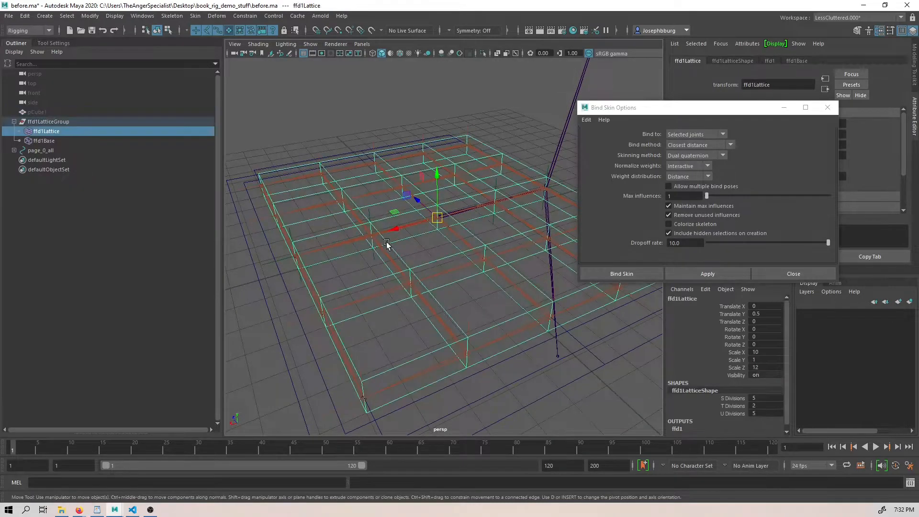
{"action": "left_click_drag", "start_coordinate": [353, 238], "coordinate": [403, 237], "text": "alt"}
{"action": "key", "text": "ctrl+z"}
{"action": "key", "text": "ctrl+z"}
{"action": "key", "text": "ctrl+z"}
{"action": "left_click_drag", "start_coordinate": [336, 199], "coordinate": [374, 214], "text": "alt"}
{"action": "key", "text": "ctrl+z"}
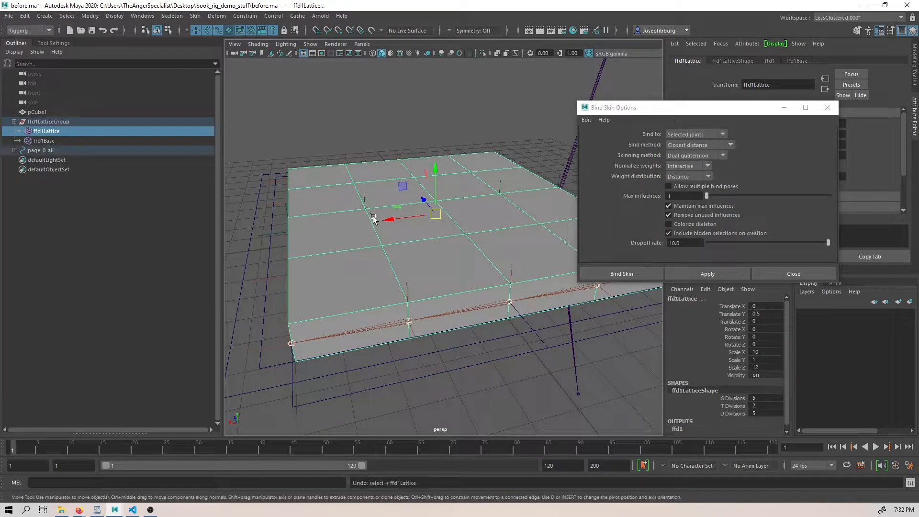
Bind ffd1Lattice to the skin joints with max influences 1 and turn on Bend Control Visibility on page_0_tweak
{"action": "left_click", "coordinate": [622, 274]}
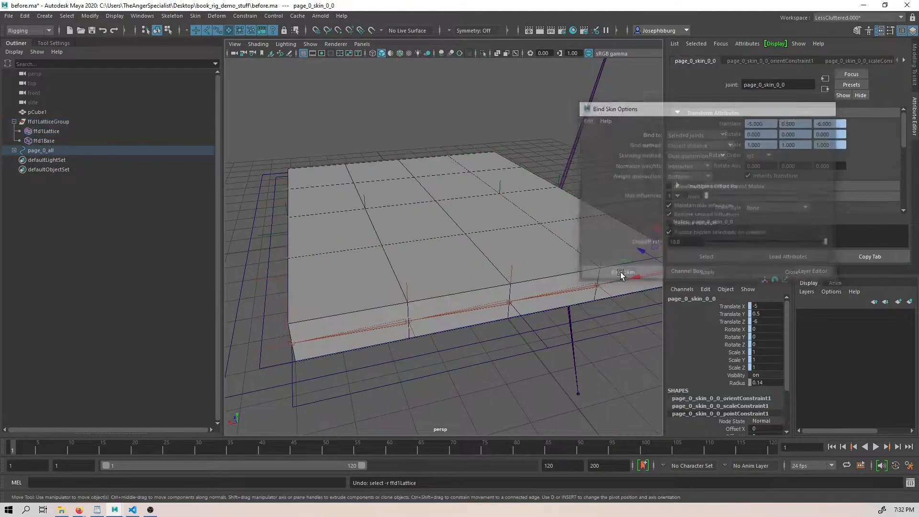
{"action": "left_click_drag", "start_coordinate": [302, 325], "coordinate": [359, 290], "text": "alt"}
{"action": "left_click", "coordinate": [333, 323]}
{"action": "left_click", "coordinate": [732, 383]}
{"action": "middle_click_drag", "start_coordinate": [424, 341], "coordinate": [439, 340]}
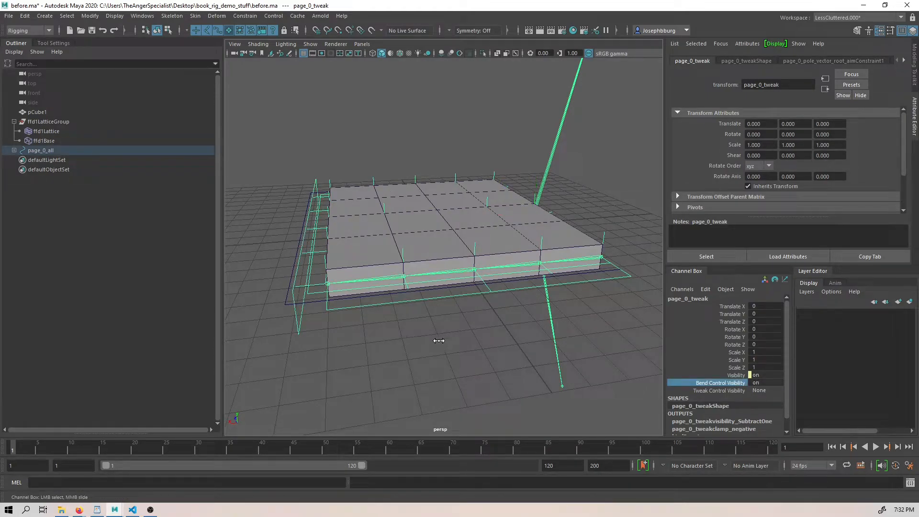
Curl the page into an arch with its bend controls and display pCube1 with smooth mesh preview
{"action": "left_click", "coordinate": [293, 325]}
{"action": "left_click", "coordinate": [400, 55]}
{"action": "mouse_move", "coordinate": [294, 230]}
{"action": "left_mouse_down"}
{"action": "mouse_move", "coordinate": [421, 201]}
{"action": "mouse_move", "coordinate": [460, 175]}
{"action": "mouse_move", "coordinate": [451, 104]}
{"action": "left_mouse_up"}
{"action": "left_click", "coordinate": [533, 120]}
{"action": "key", "text": "q"}
{"action": "left_click", "coordinate": [510, 158]}
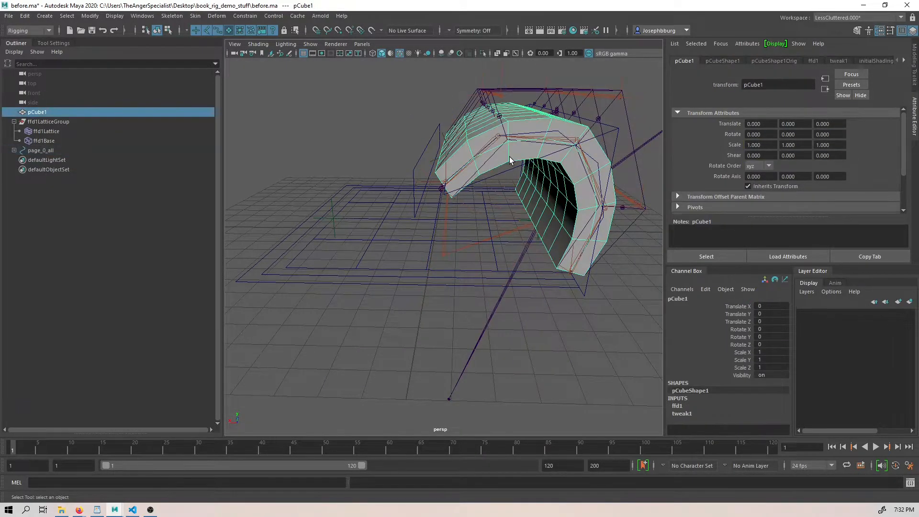
{"action": "key", "text": "3"}
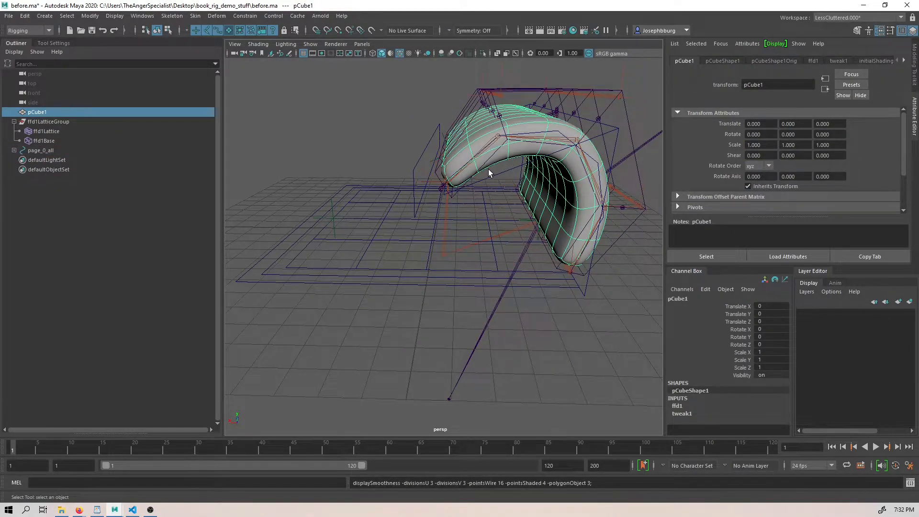
{"action": "left_click_drag", "start_coordinate": [489, 170], "coordinate": [464, 186], "text": "alt"}
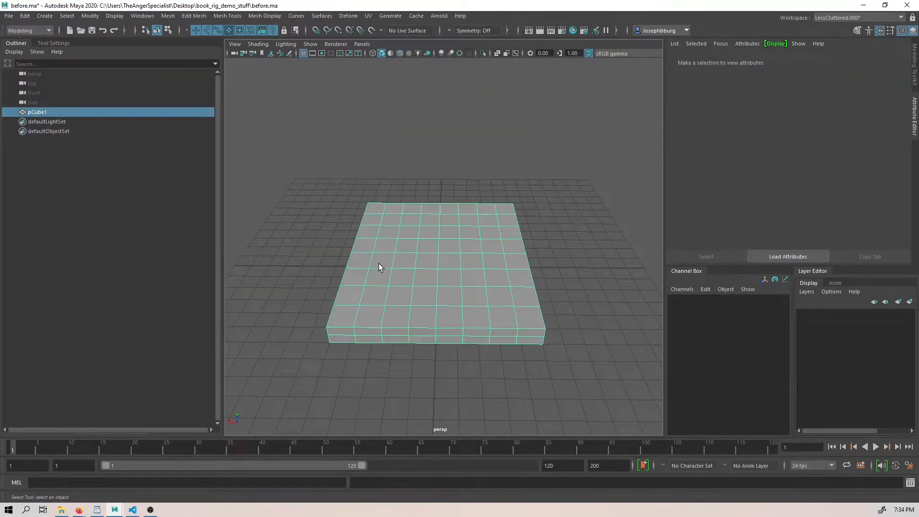
Open the Node Editor for pCube1 and move its window over the main viewport area
{"action": "left_click", "coordinate": [142, 16]}
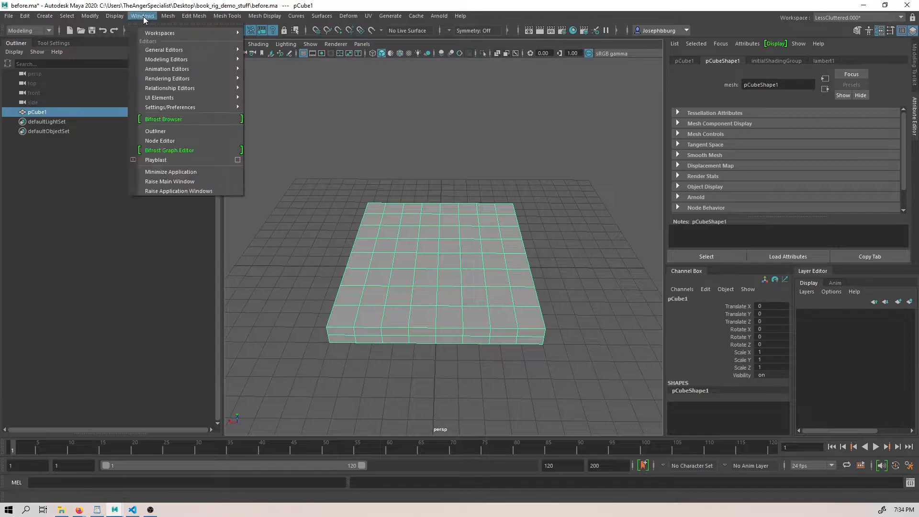
{"action": "left_click", "coordinate": [175, 140]}
{"action": "left_click_drag", "start_coordinate": [588, 140], "coordinate": [255, 26]}
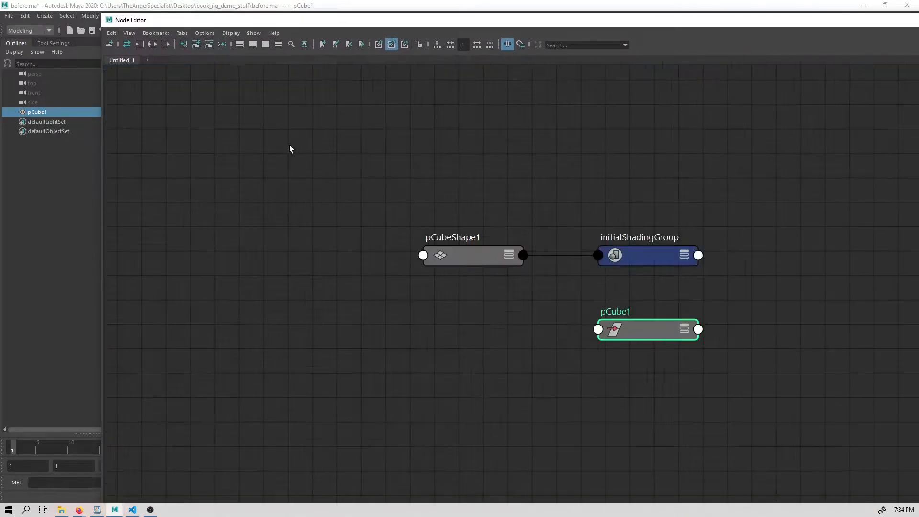
Rearrange the graph by moving initialShadingGroup far from pCubeShape1 and placing the pCube1 node directly above pCubeShape1
{"action": "left_click", "coordinate": [645, 253]}
{"action": "left_click_drag", "start_coordinate": [645, 254], "coordinate": [916, 192]}
{"action": "left_click_drag", "start_coordinate": [655, 327], "coordinate": [467, 224]}
{"action": "left_click_drag", "start_coordinate": [387, 189], "coordinate": [443, 241]}
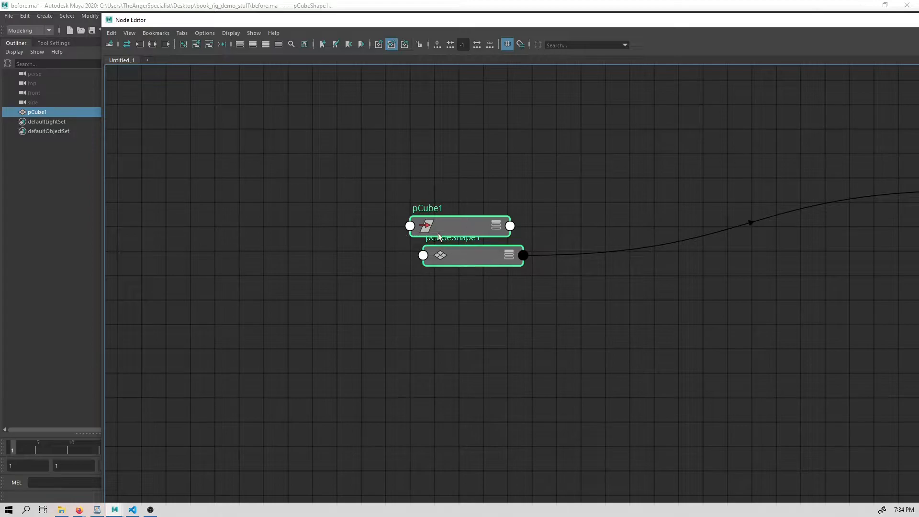
{"action": "left_click", "coordinate": [429, 181]}
{"action": "scroll", "coordinate": [456, 237], "scroll_direction": "down", "scroll_amount": 2}
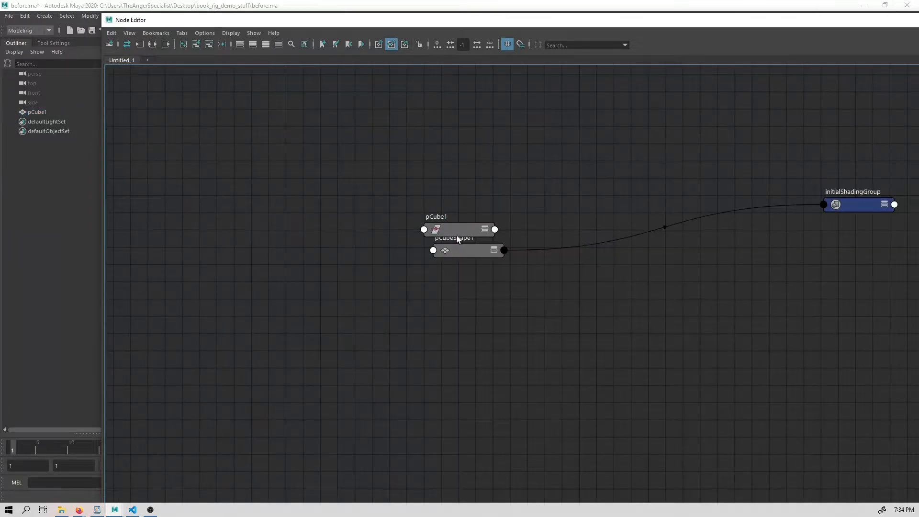
{"action": "left_click", "coordinate": [454, 232]}
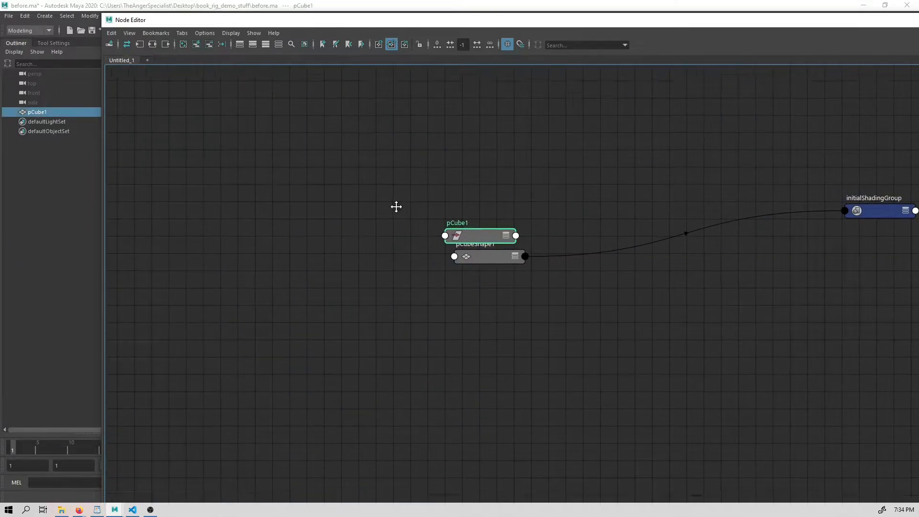
Shift the Node Editor window aside, execute bookRig.py from the Script Editor, and move the Script Editor out of view
{"action": "left_click_drag", "start_coordinate": [450, 25], "coordinate": [365, 16]}
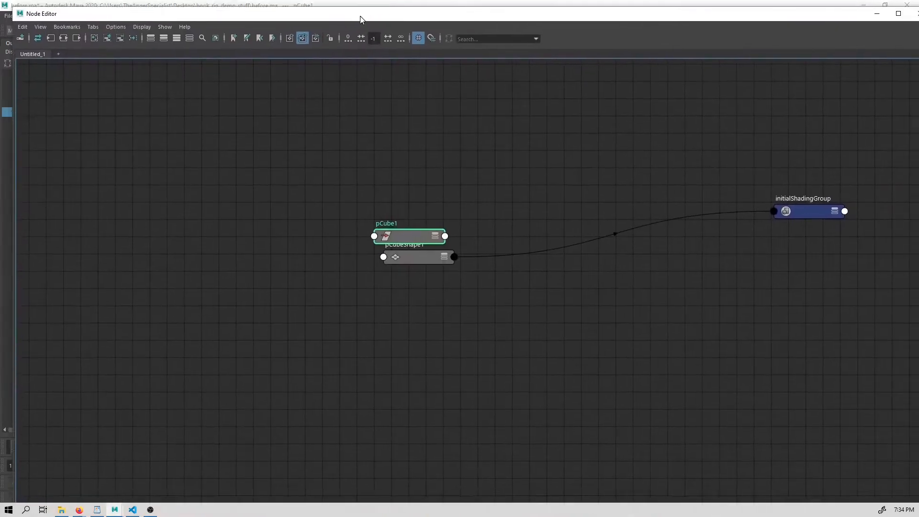
{"action": "left_click", "coordinate": [541, 167]}
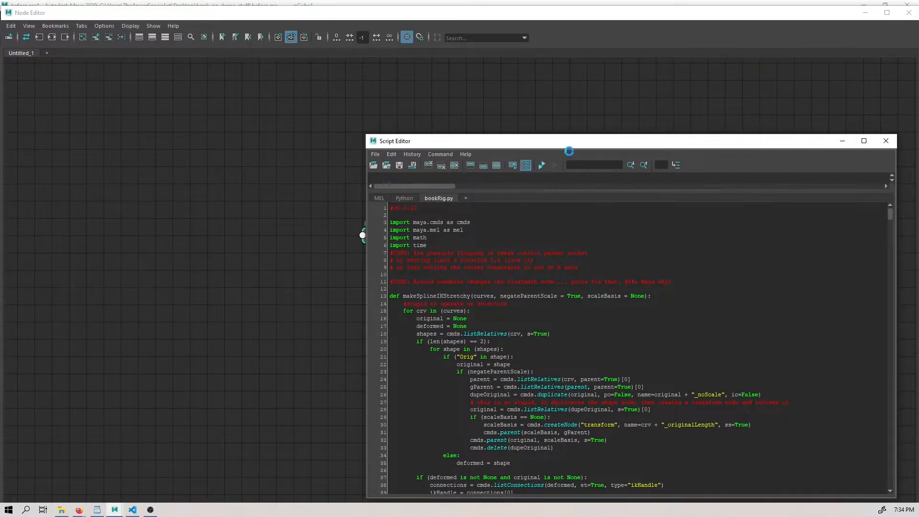
{"action": "left_click_drag", "start_coordinate": [497, 143], "coordinate": [918, 173]}
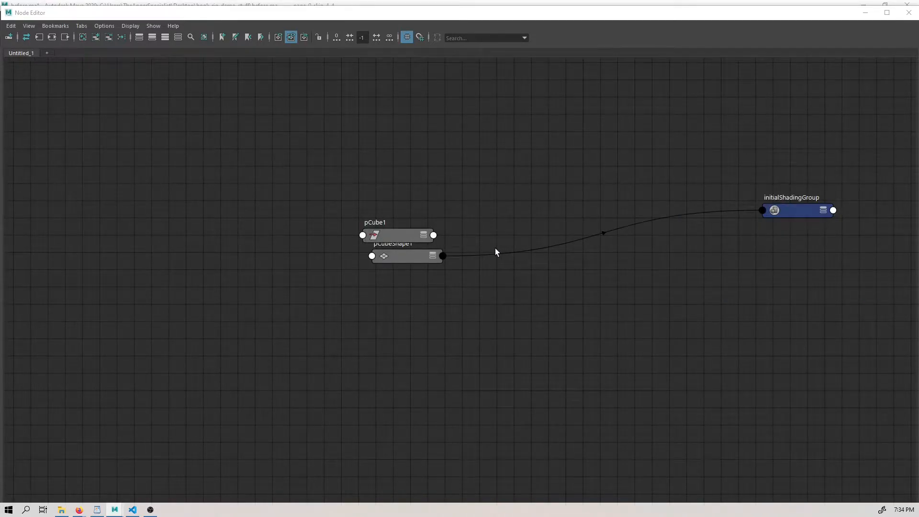
Examine the node network of the generated page rig, from the whole graph down to its spline IK nodes and connections
{"action": "scroll", "coordinate": [495, 247], "scroll_direction": "down", "scroll_amount": 15}
{"action": "middle_click_drag", "start_coordinate": [508, 188], "coordinate": [381, 297], "text": "alt"}
{"action": "scroll", "coordinate": [319, 224], "scroll_direction": "up", "scroll_amount": 15}
{"action": "middle_click_drag", "start_coordinate": [469, 191], "coordinate": [273, 326], "text": "alt"}
{"action": "middle_click_drag", "start_coordinate": [507, 247], "coordinate": [262, 353], "text": "alt"}
{"action": "middle_click_drag", "start_coordinate": [664, 187], "coordinate": [408, 228], "text": "alt"}
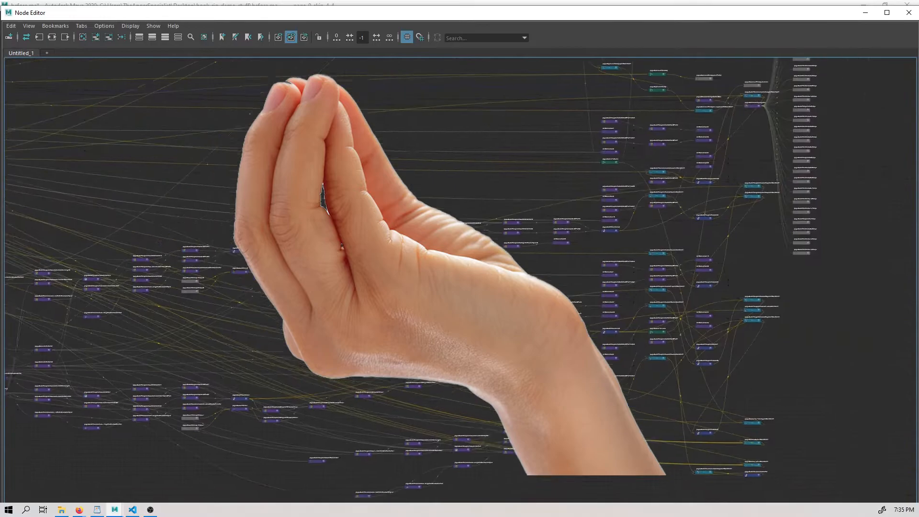
{"action": "scroll", "coordinate": [527, 248], "scroll_direction": "up", "scroll_amount": 10}
{"action": "scroll", "coordinate": [500, 280], "scroll_direction": "down", "scroll_amount": 12}
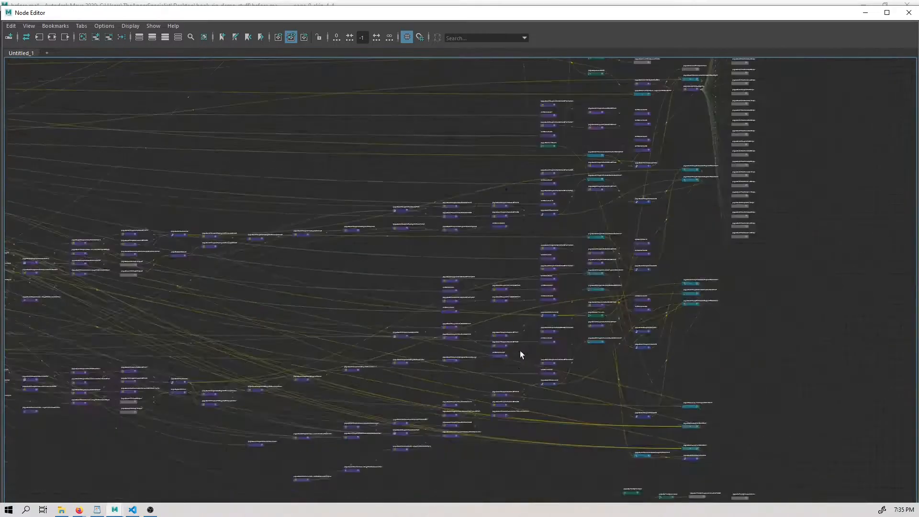
{"action": "middle_click_drag", "start_coordinate": [479, 395], "coordinate": [544, 229], "text": "alt"}
{"action": "scroll", "coordinate": [467, 317], "scroll_direction": "up", "scroll_amount": 8}
{"action": "scroll", "coordinate": [542, 343], "scroll_direction": "up", "scroll_amount": 3}
{"action": "middle_click_drag", "start_coordinate": [610, 314], "coordinate": [729, 252], "text": "alt"}
{"action": "middle_click_drag", "start_coordinate": [457, 294], "coordinate": [141, 342], "text": "alt"}
{"action": "middle_click_drag", "start_coordinate": [562, 257], "coordinate": [383, 376], "text": "alt"}
{"action": "middle_click_drag", "start_coordinate": [533, 171], "coordinate": [522, 359], "text": "alt"}
{"action": "middle_click_drag", "start_coordinate": [511, 151], "coordinate": [465, 319], "text": "alt"}
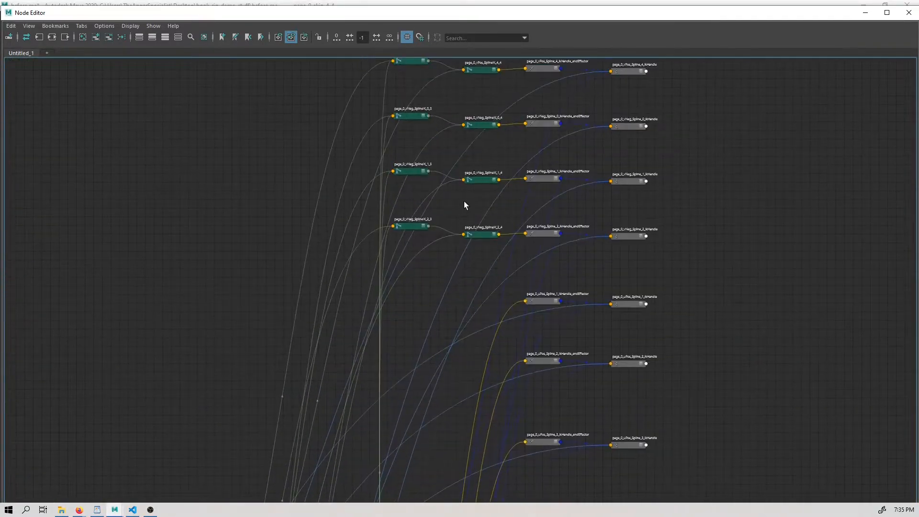
{"action": "scroll", "coordinate": [463, 203], "scroll_direction": "up", "scroll_amount": 3}
{"action": "scroll", "coordinate": [472, 257], "scroll_direction": "down", "scroll_amount": 8}
{"action": "middle_click_drag", "start_coordinate": [439, 349], "coordinate": [394, 472], "text": "alt"}
{"action": "middle_click_drag", "start_coordinate": [478, 185], "coordinate": [536, 19], "text": "alt"}
{"action": "middle_click_drag", "start_coordinate": [367, 308], "coordinate": [595, 200], "text": "alt"}
{"action": "scroll", "coordinate": [472, 266], "scroll_direction": "up", "scroll_amount": 3}
{"action": "mouse_move", "coordinate": [487, 227]}
{"action": "middle_mouse_down", "text": "alt"}
{"action": "mouse_move", "coordinate": [561, 163]}
{"action": "mouse_move", "coordinate": [599, 113]}
{"action": "middle_mouse_up", "text": "alt"}
{"action": "middle_click_drag", "start_coordinate": [568, 357], "coordinate": [424, 195], "text": "alt"}
{"action": "scroll", "coordinate": [522, 378], "scroll_direction": "up", "scroll_amount": 3}
{"action": "middle_click_drag", "start_coordinate": [545, 371], "coordinate": [607, 185], "text": "alt"}
{"action": "middle_click_drag", "start_coordinate": [600, 350], "coordinate": [412, 269], "text": "alt"}
{"action": "middle_click_drag", "start_coordinate": [448, 332], "coordinate": [416, 227], "text": "alt"}
{"action": "mouse_move", "coordinate": [458, 320]}
{"action": "middle_mouse_down", "text": "alt"}
{"action": "mouse_move", "coordinate": [454, 194]}
{"action": "mouse_move", "coordinate": [461, 292]}
{"action": "mouse_move", "coordinate": [545, 159]}
{"action": "middle_mouse_up", "text": "alt"}
{"action": "mouse_move", "coordinate": [497, 372]}
{"action": "middle_mouse_down", "text": "alt"}
{"action": "mouse_move", "coordinate": [448, 201]}
{"action": "mouse_move", "coordinate": [451, 264]}
{"action": "mouse_move", "coordinate": [513, 338]}
{"action": "mouse_move", "coordinate": [484, 267]}
{"action": "mouse_move", "coordinate": [490, 250]}
{"action": "middle_mouse_up", "text": "alt"}
{"action": "scroll", "coordinate": [490, 250], "scroll_direction": "down", "scroll_amount": 6}
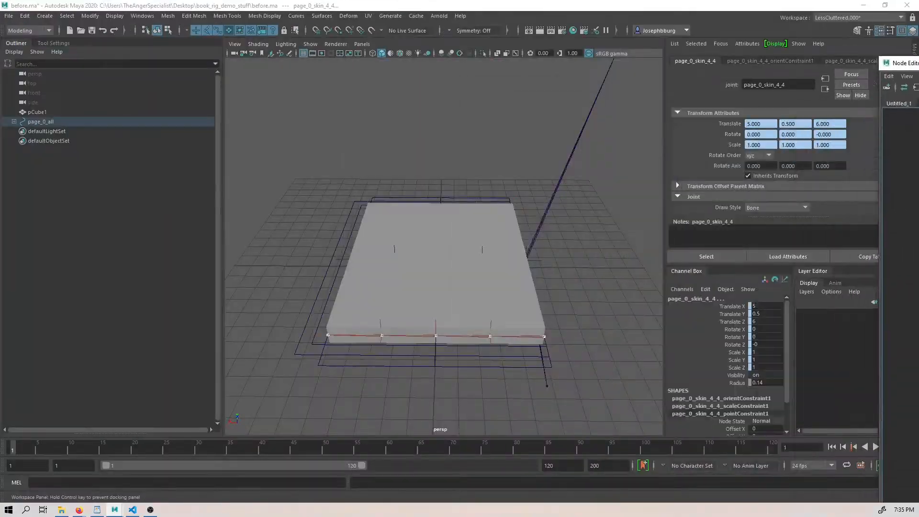
Move the Node Editor off screen, look through bookRig.py in Visual Studio Code, and return to Maya
{"action": "left_click_drag", "start_coordinate": [904, 63], "coordinate": [918, 63]}
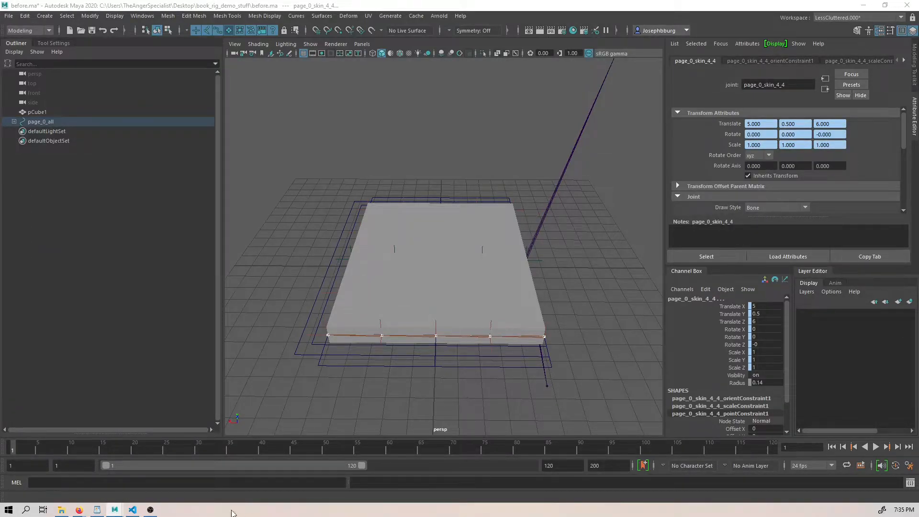
{"action": "left_click", "coordinate": [132, 509]}
{"action": "scroll", "coordinate": [431, 259], "scroll_direction": "up", "scroll_amount": 15}
{"action": "scroll", "coordinate": [430, 258], "scroll_direction": "down", "scroll_amount": 15}
{"action": "scroll", "coordinate": [431, 259], "scroll_direction": "down", "scroll_amount": 19}
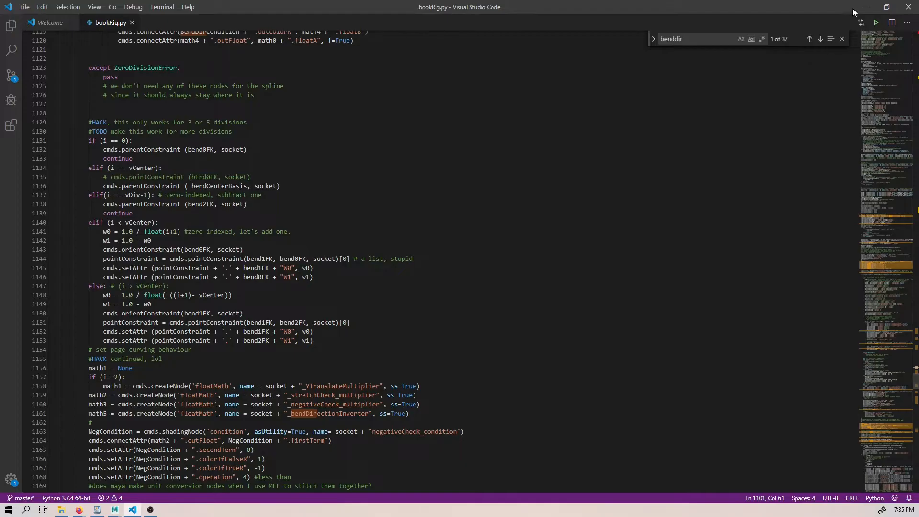
{"action": "left_click", "coordinate": [864, 7]}
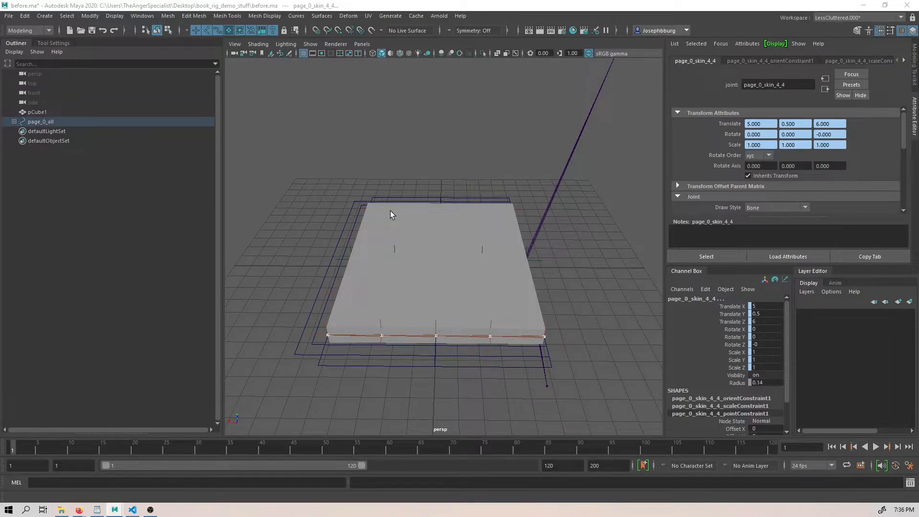
Switch back to Visual Studio Code and review bookRig.py from its imports through the makeSplineIKStretchy function
{"action": "left_click", "coordinate": [133, 510]}
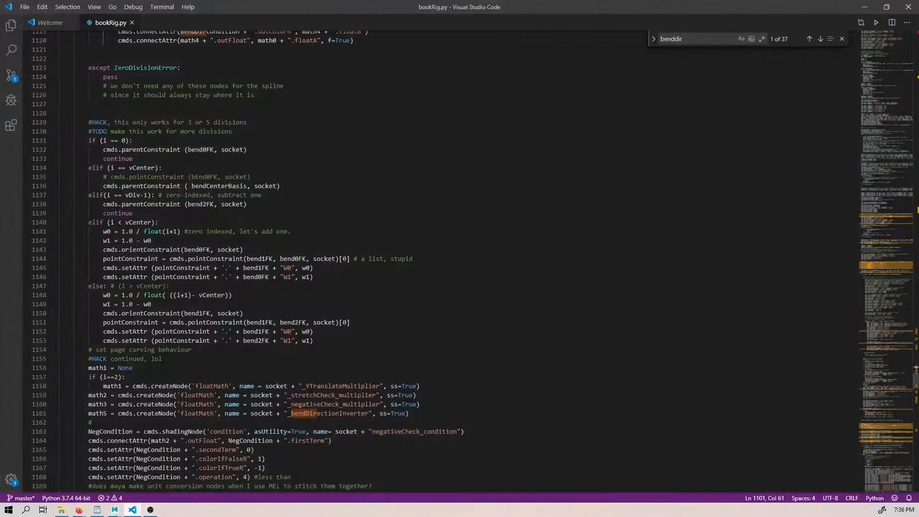
{"action": "left_click_drag", "start_coordinate": [886, 360], "coordinate": [864, 34]}
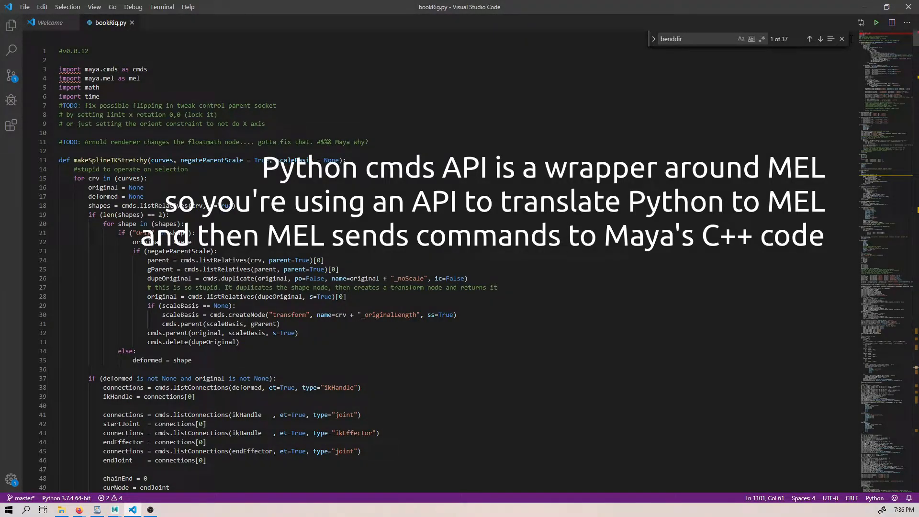
{"action": "scroll", "coordinate": [880, 77], "scroll_direction": "down", "scroll_amount": 8}
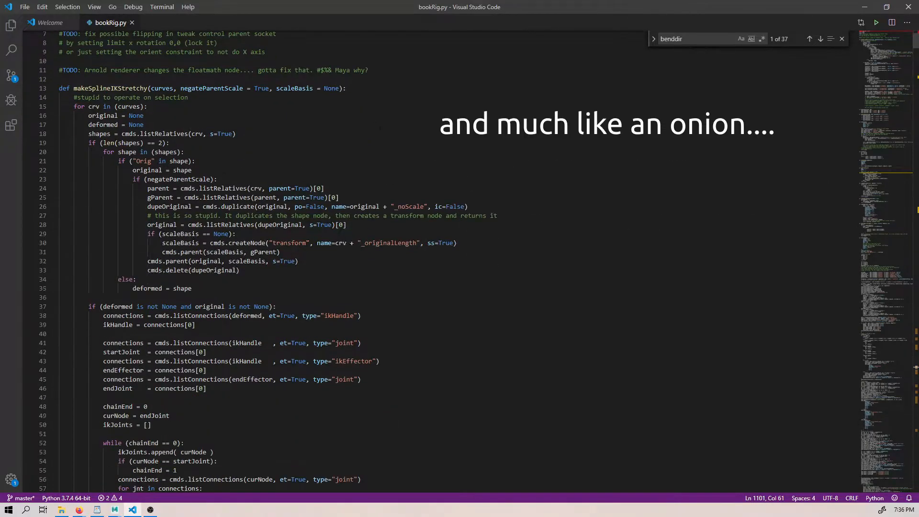
{"action": "left_click_drag", "start_coordinate": [879, 77], "coordinate": [876, 39]}
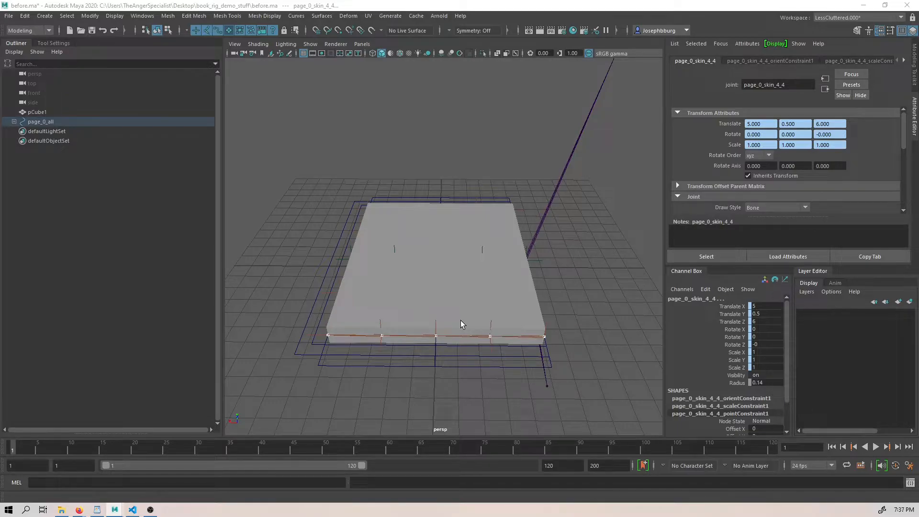
{"action": "left_click_drag", "start_coordinate": [327, 262], "coordinate": [544, 250], "text": "alt"}
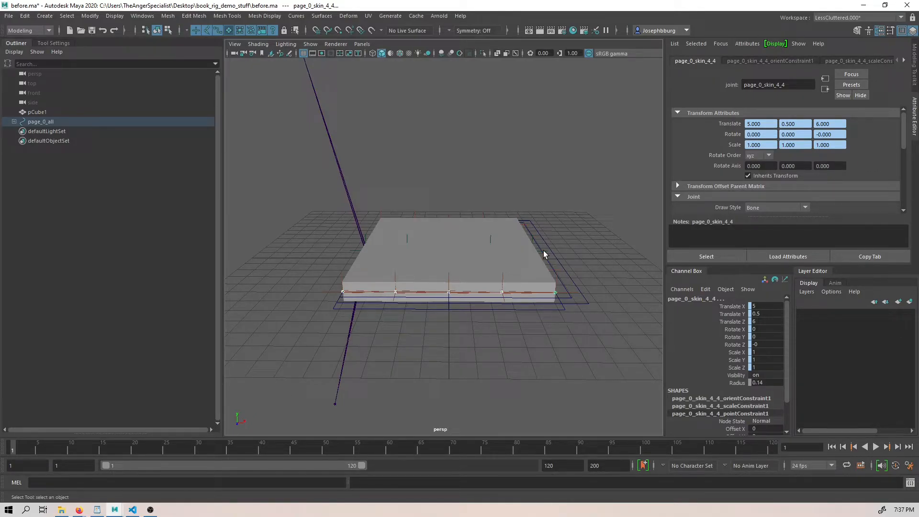
{"action": "left_click_drag", "start_coordinate": [539, 233], "coordinate": [545, 255], "text": "alt"}
{"action": "middle_click_drag", "start_coordinate": [589, 287], "coordinate": [591, 292], "text": "alt"}
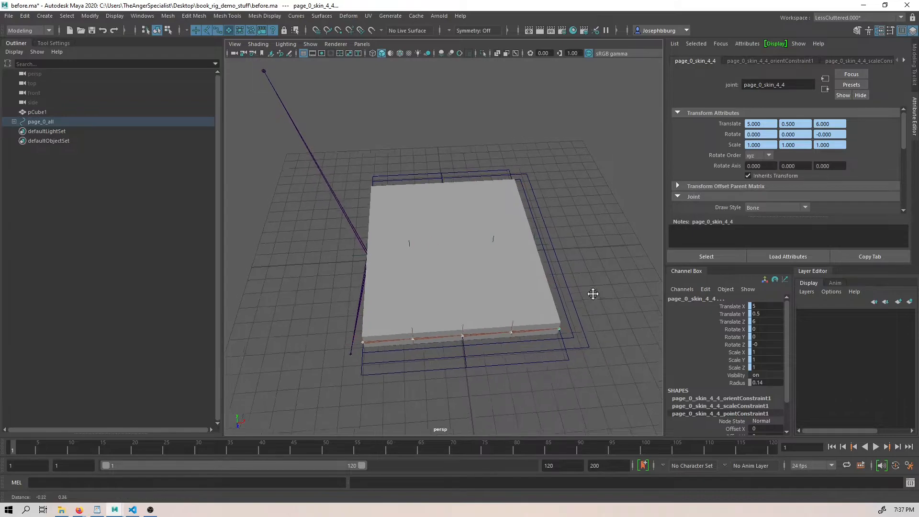
{"action": "scroll", "coordinate": [589, 301], "scroll_direction": "up", "scroll_amount": 3}
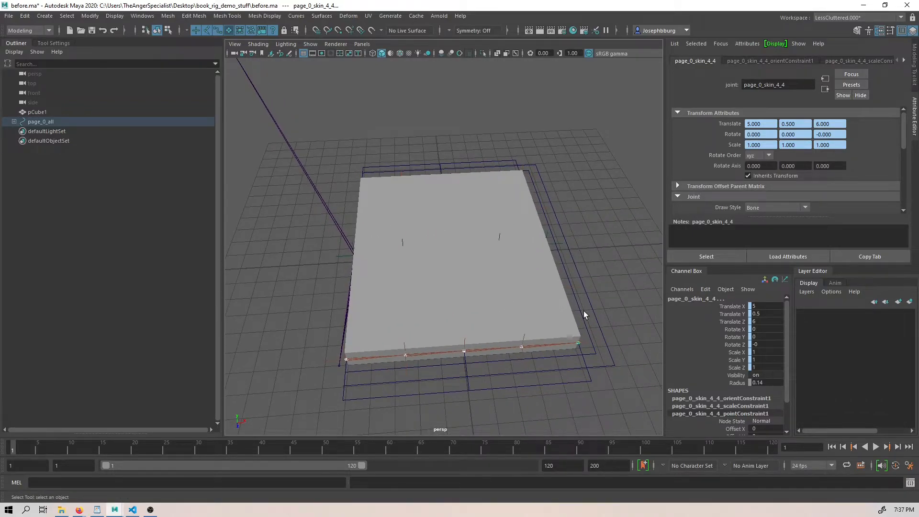
{"action": "scroll", "coordinate": [583, 311], "scroll_direction": "down", "scroll_amount": 6}
{"action": "left_click_drag", "start_coordinate": [570, 309], "coordinate": [524, 260], "text": "alt"}
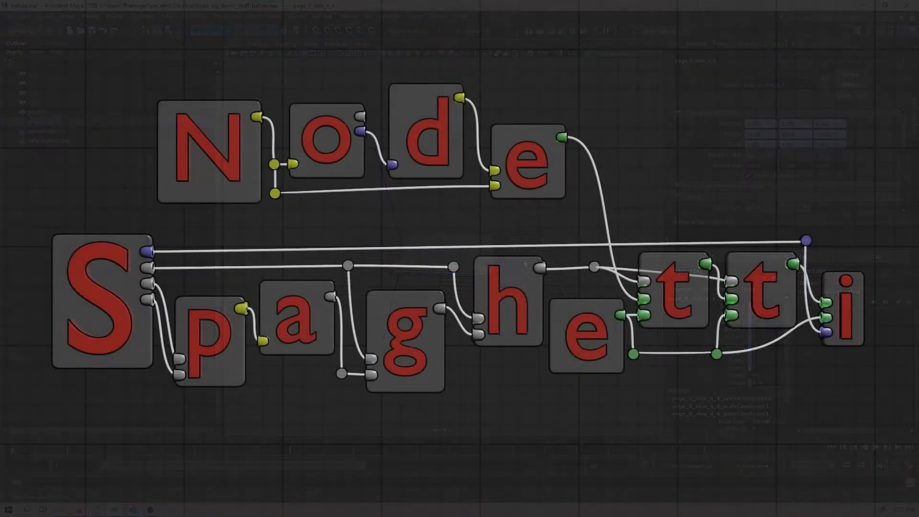